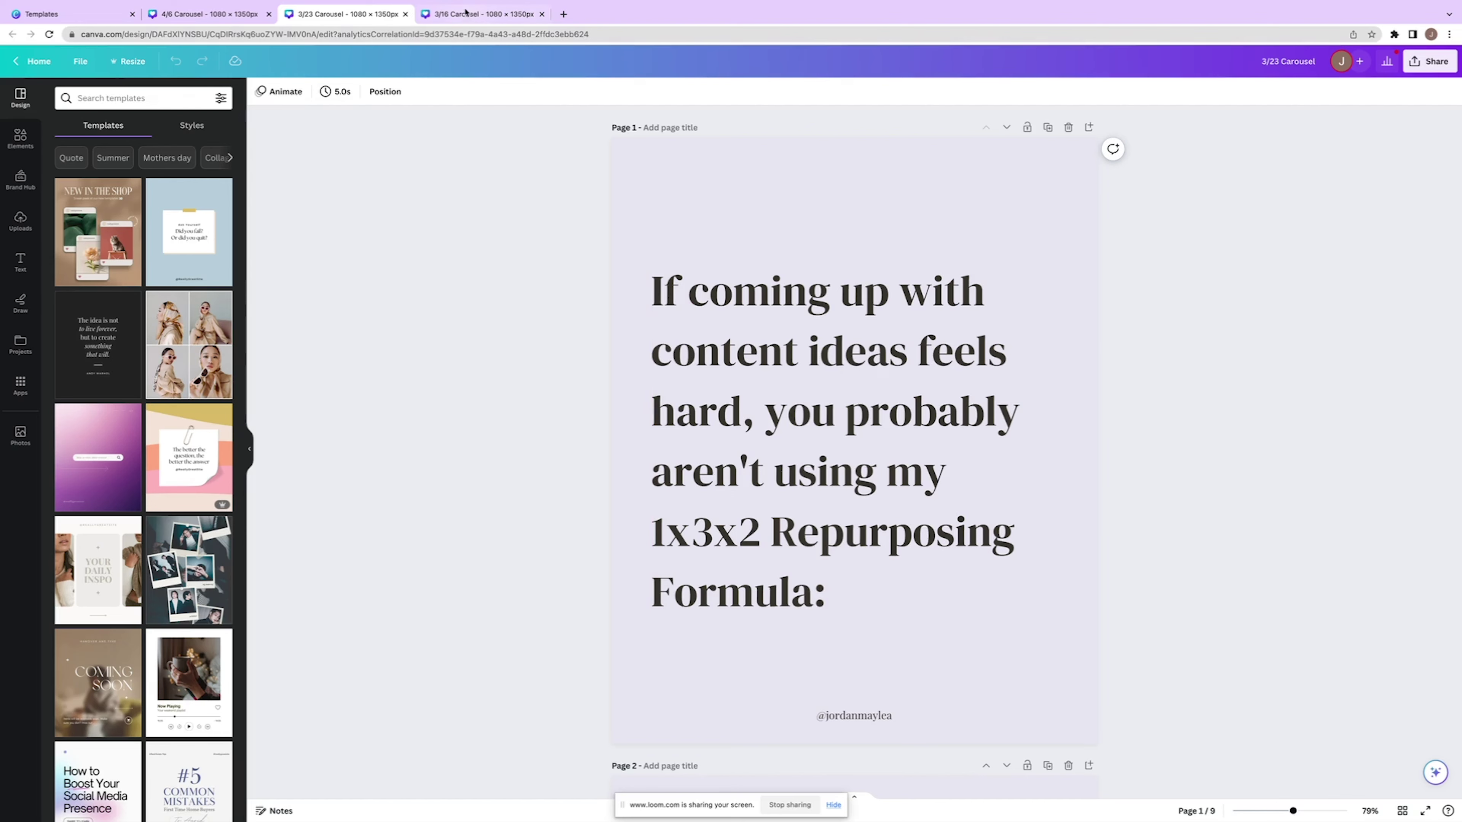
# Compare the cover page headlines of the 3/16 Carousel and 4/6 Carousel designs.
pyautogui.click(463, 14)
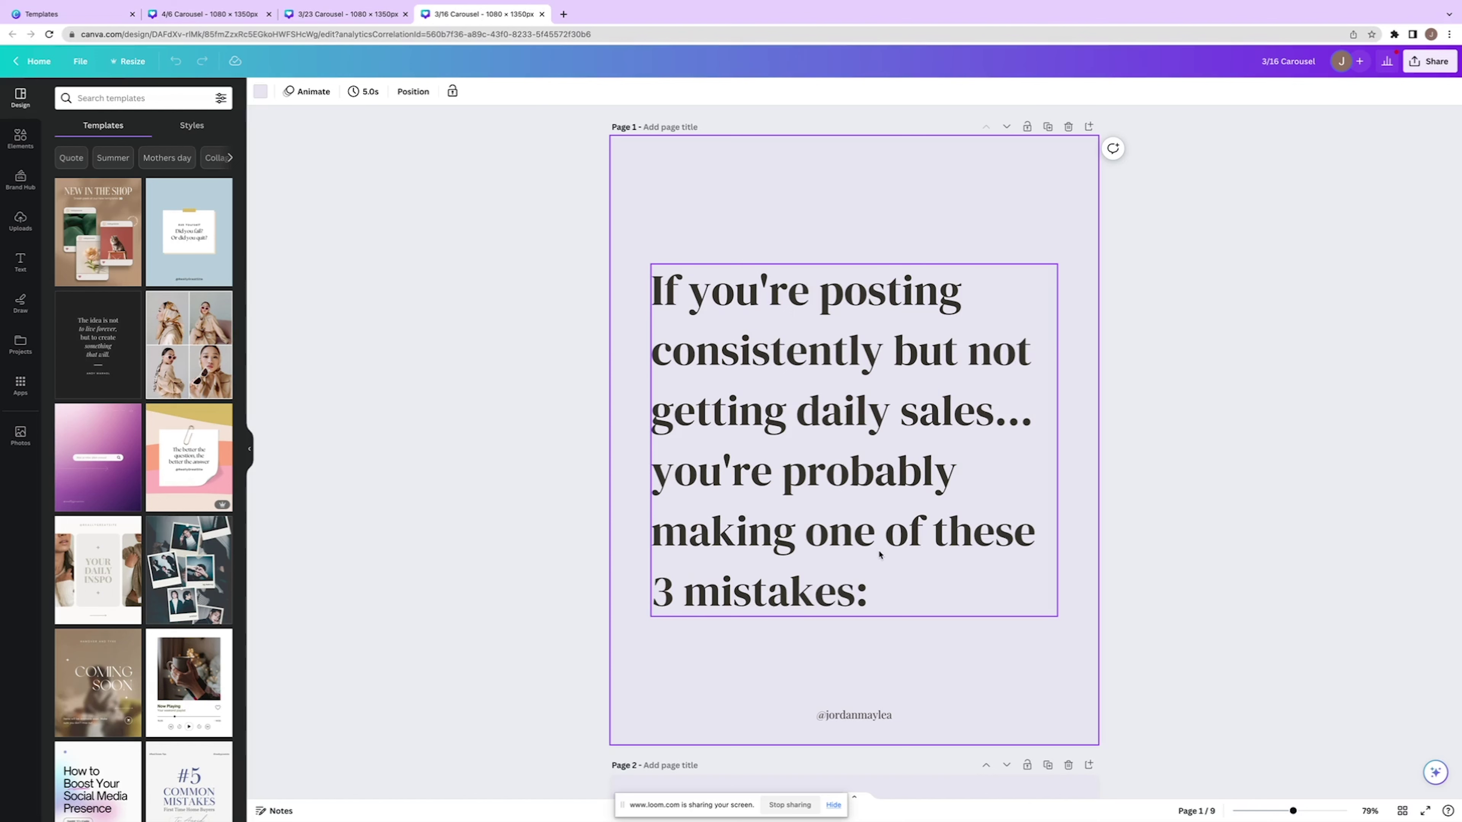
pyautogui.hotkey('ctrl', '2')
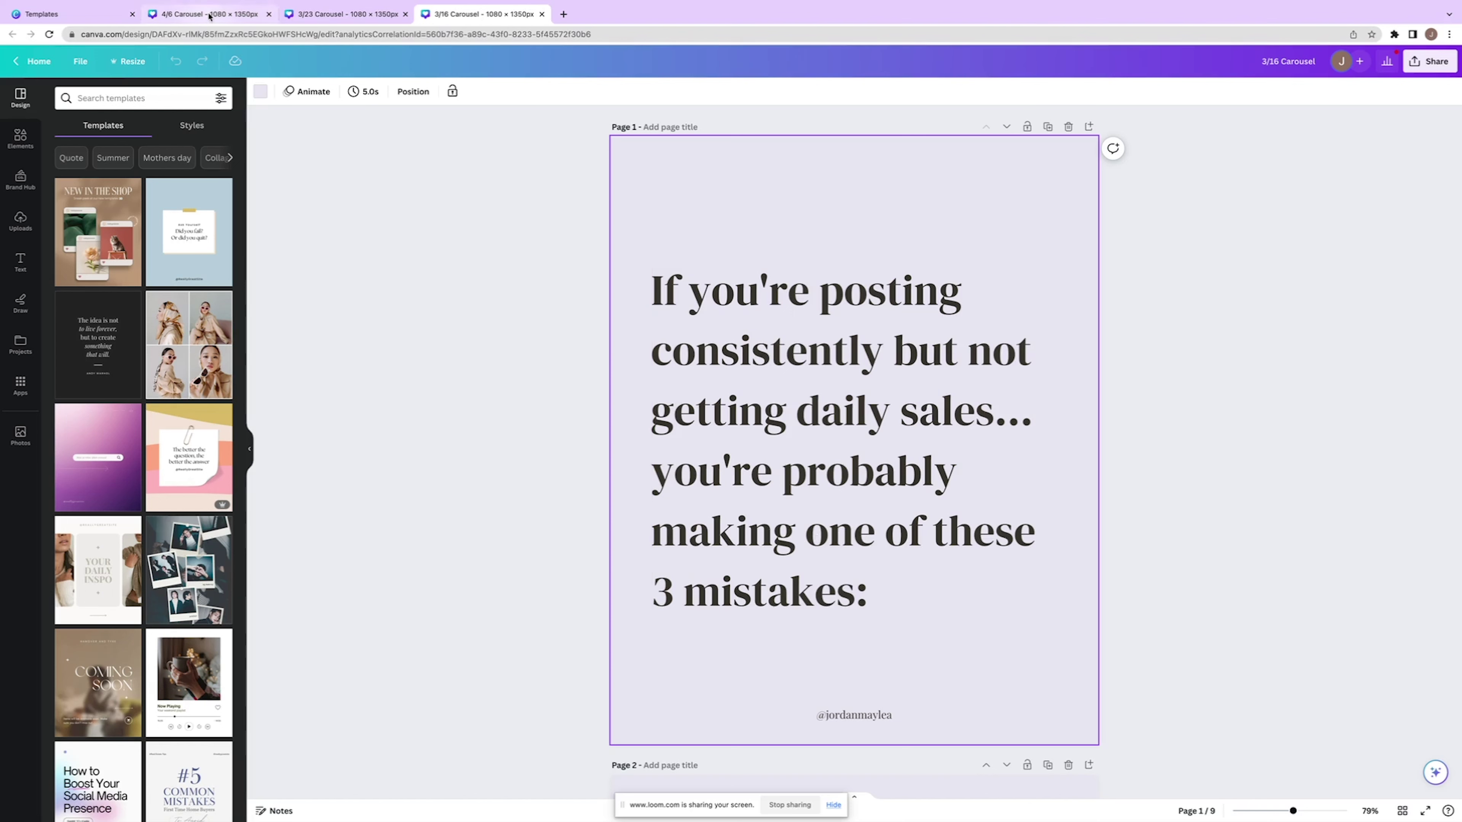
pyautogui.scroll(5, 561, 333)
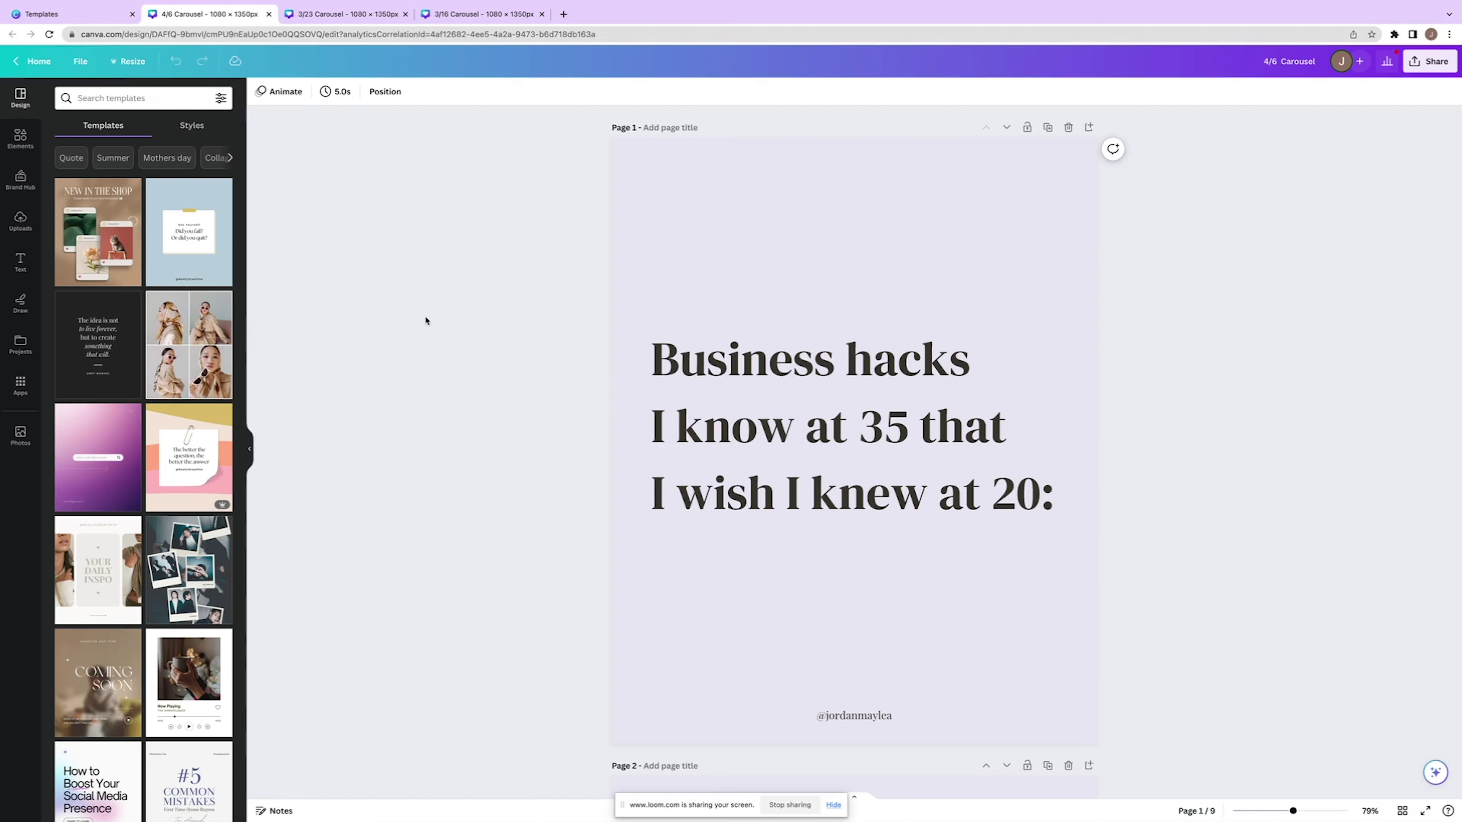
# Open the 3/23 Carousel design and examine how its cover page hook leads into page 2.
pyautogui.click(337, 22)
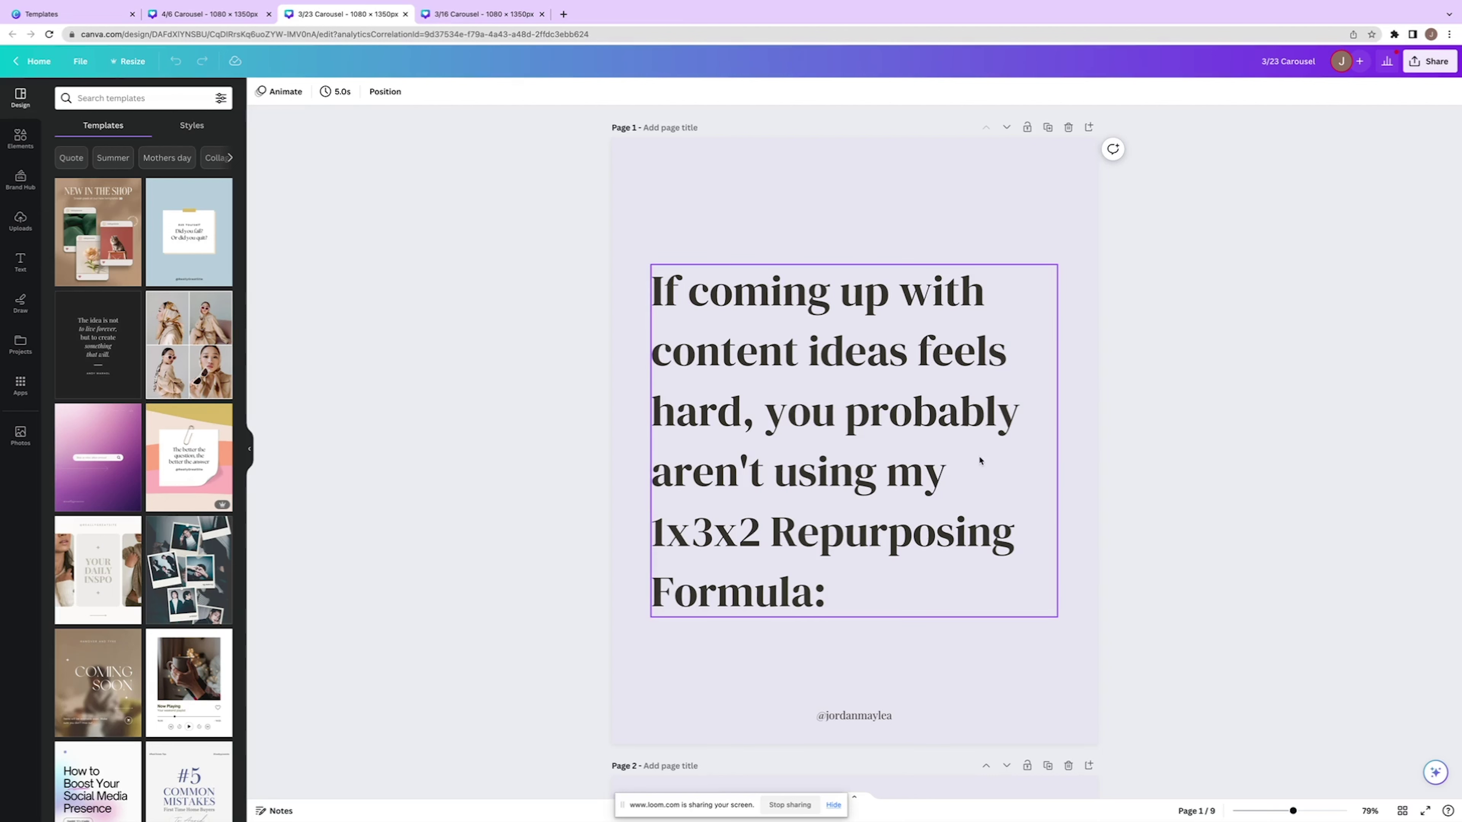
pyautogui.scroll(-8, 1227, 472)
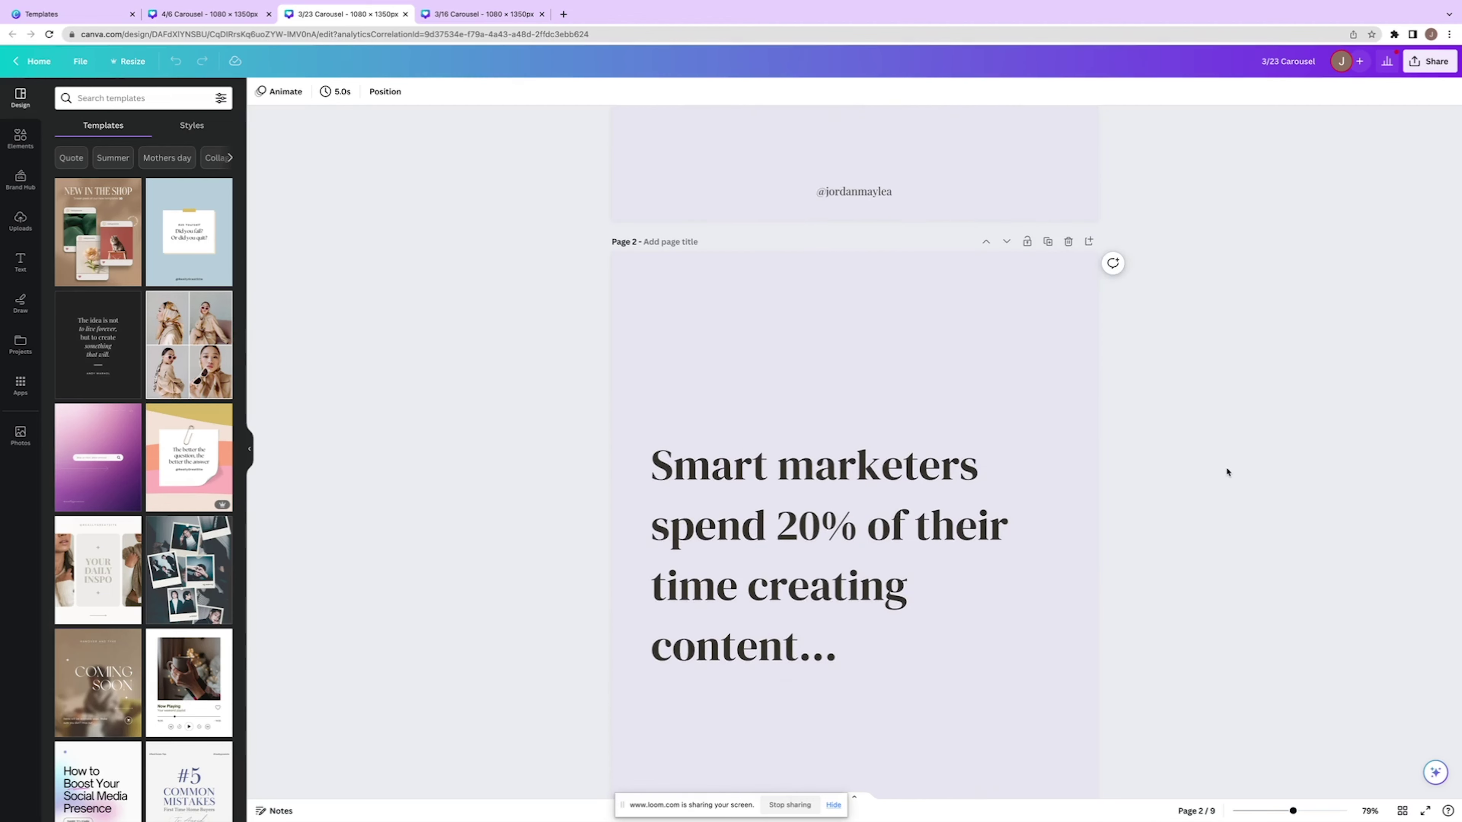
pyautogui.scroll(7, 1226, 472)
pyautogui.scroll(1, 1226, 471)
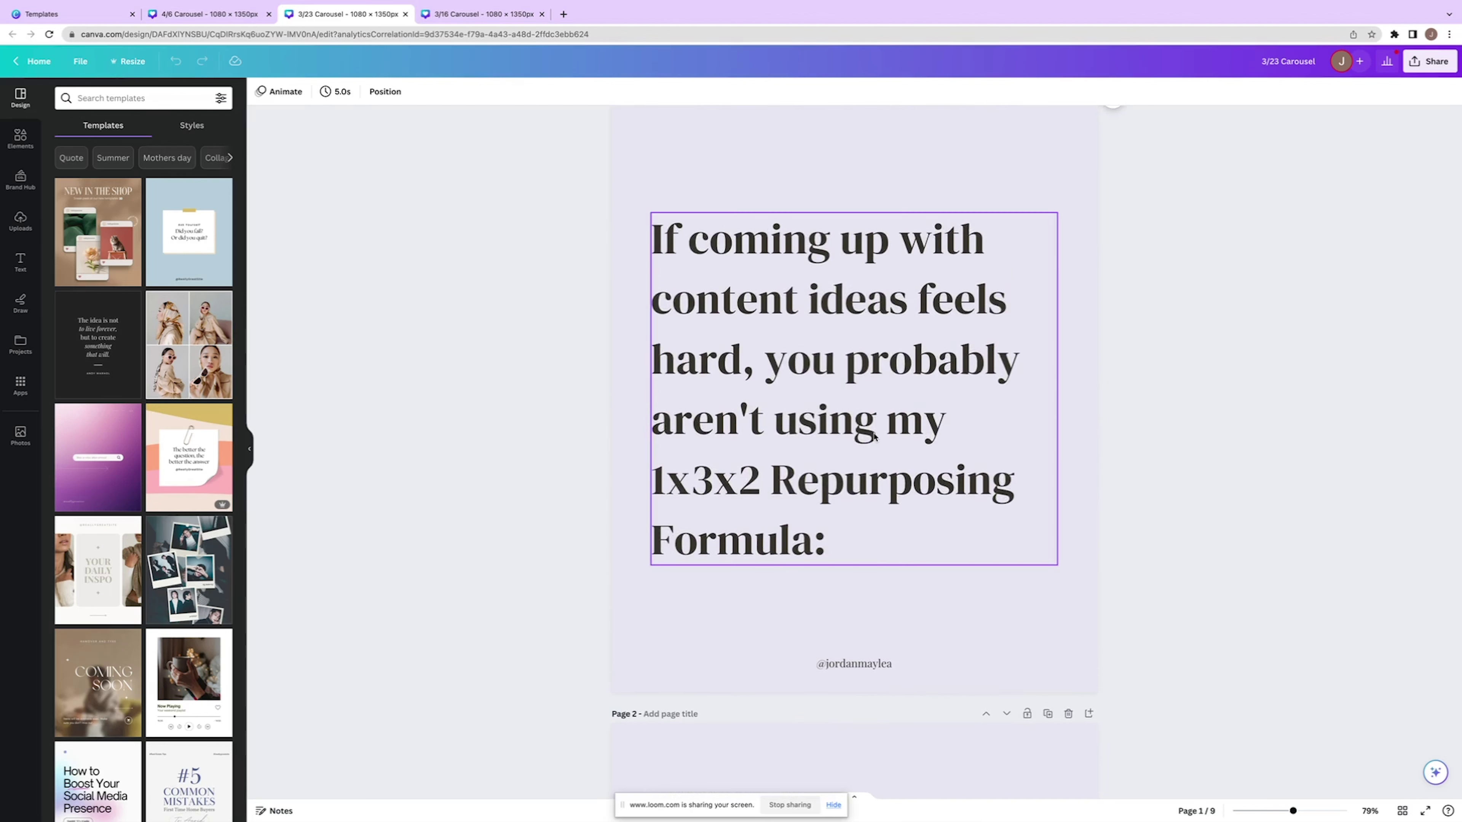
pyautogui.scroll(-9, 873, 437)
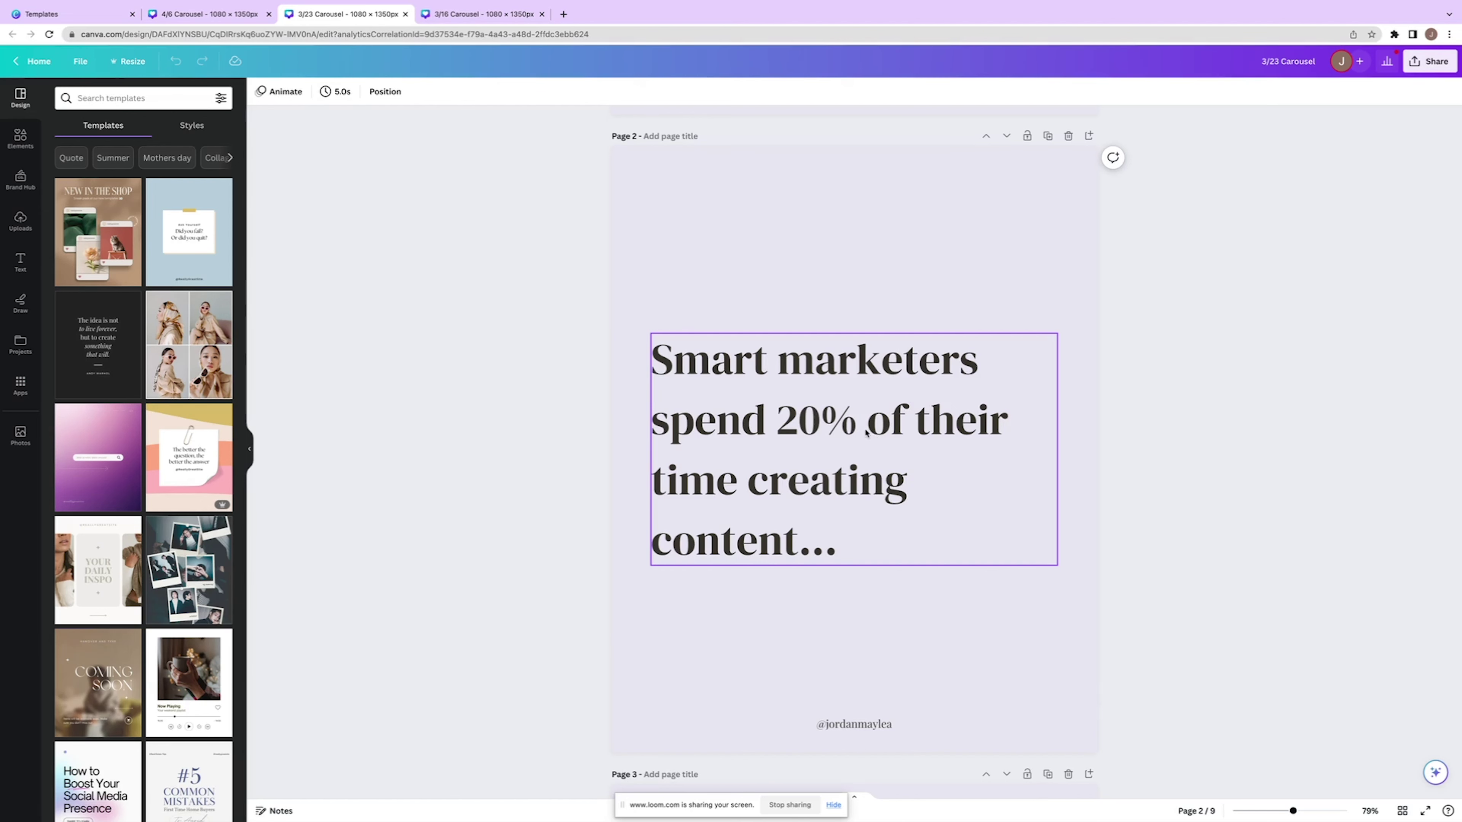
pyautogui.scroll(10, 866, 433)
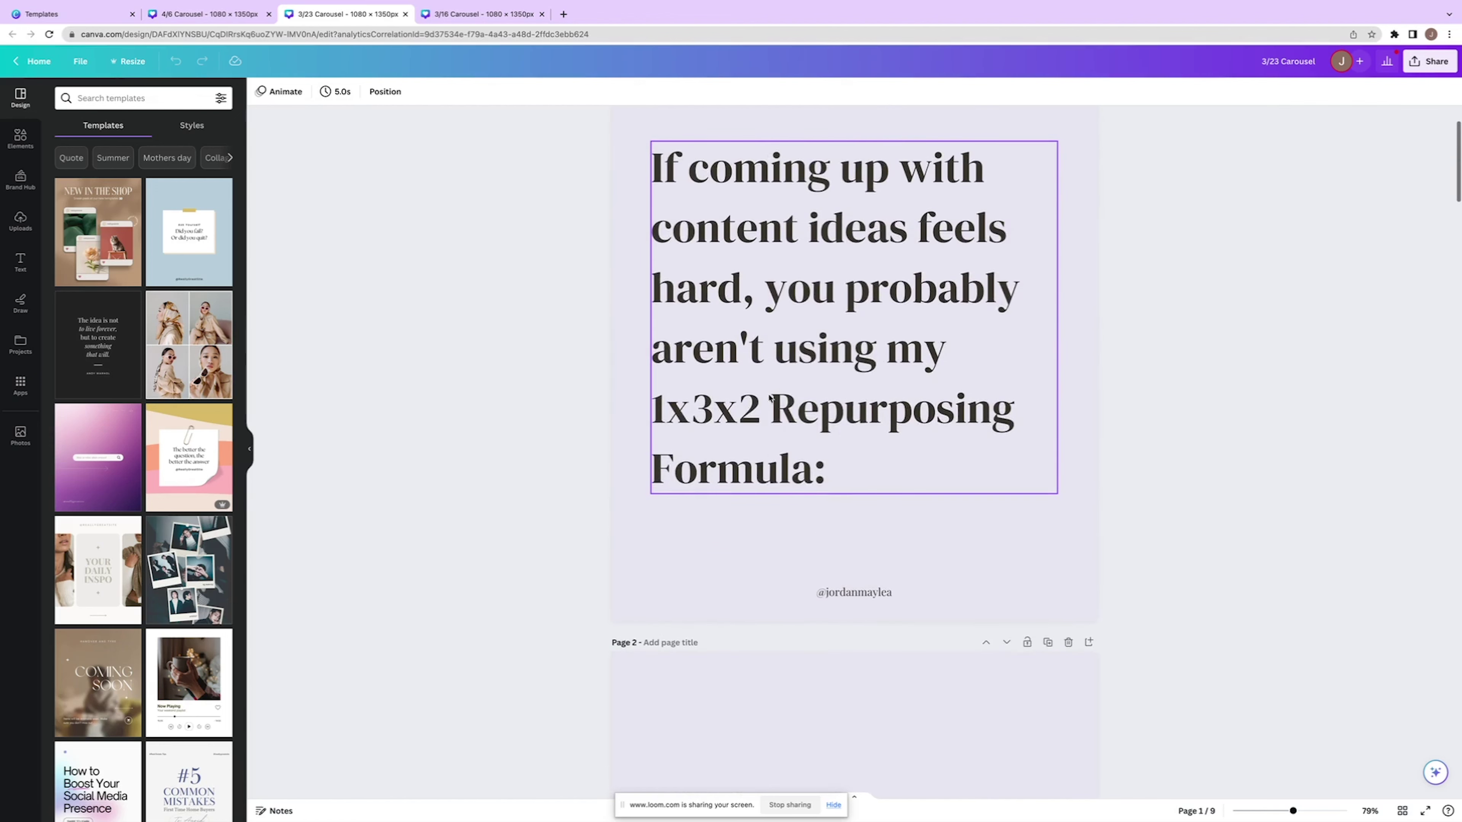
pyautogui.scroll(-8, 847, 481)
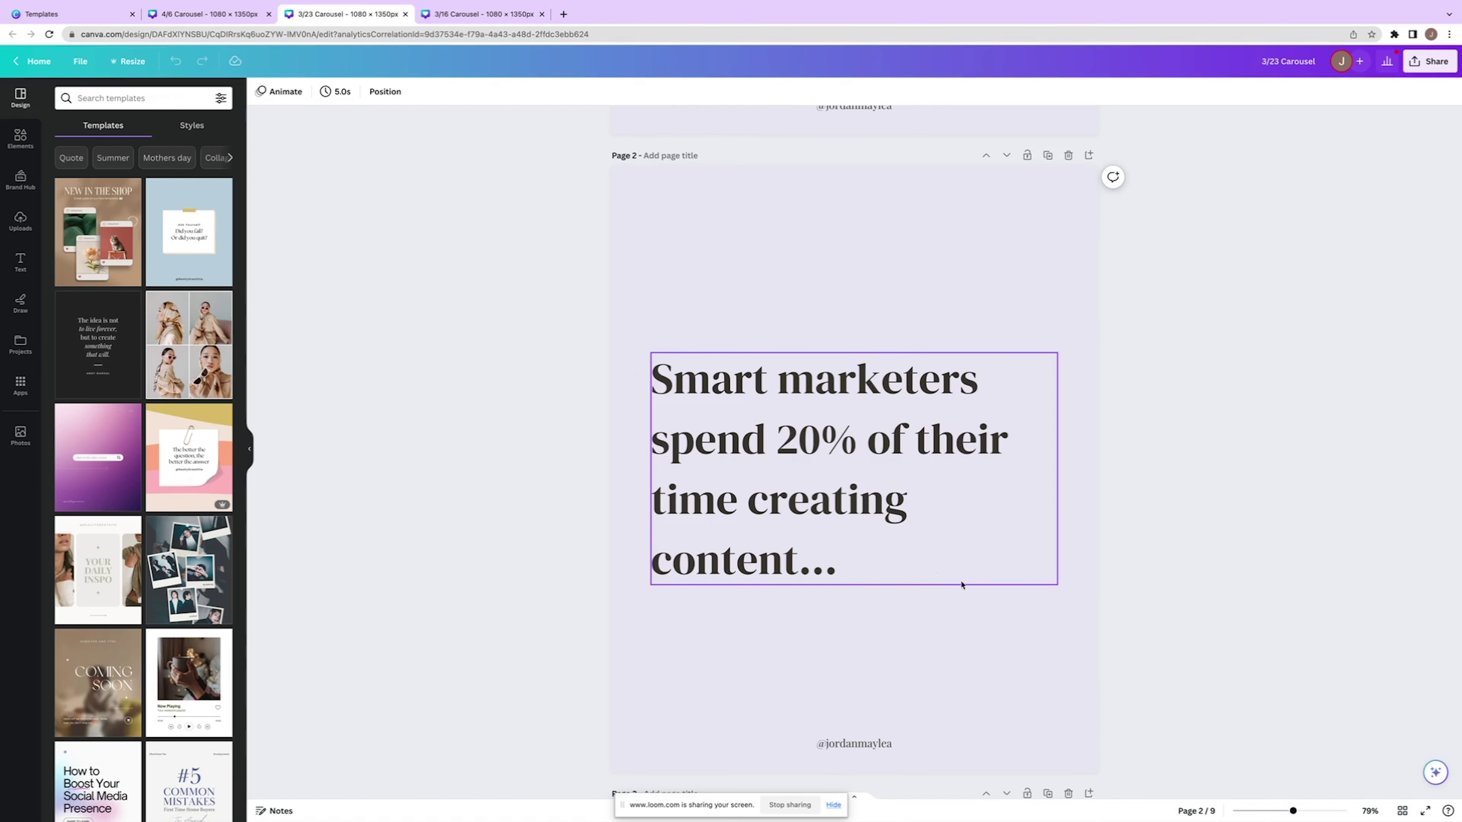
# Read the lead-in text on pages 2 to 4 of the 3/23 Carousel and check it against the cover page.
pyautogui.scroll(-9, 978, 597)
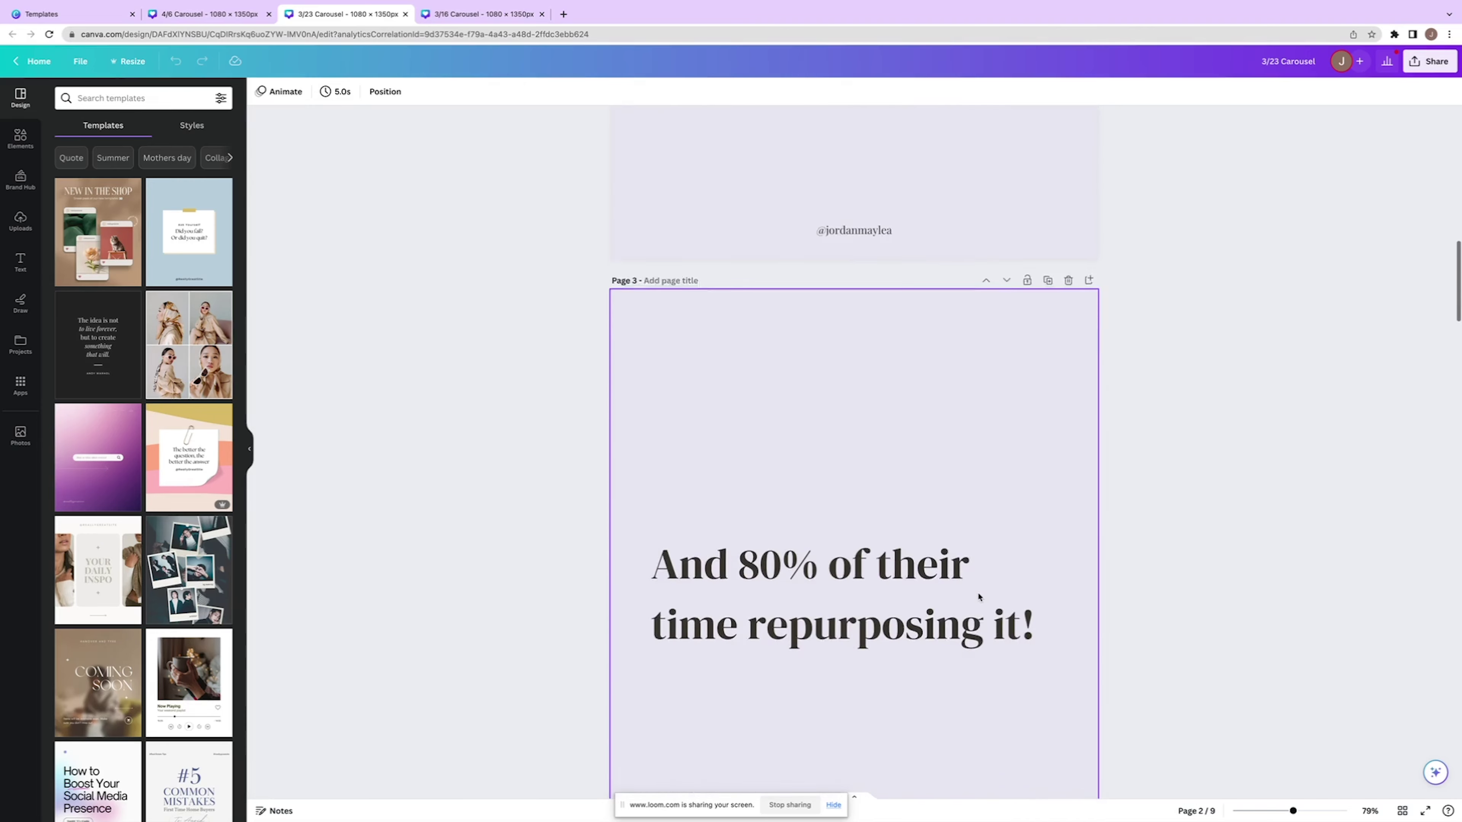
pyautogui.scroll(-2, 978, 597)
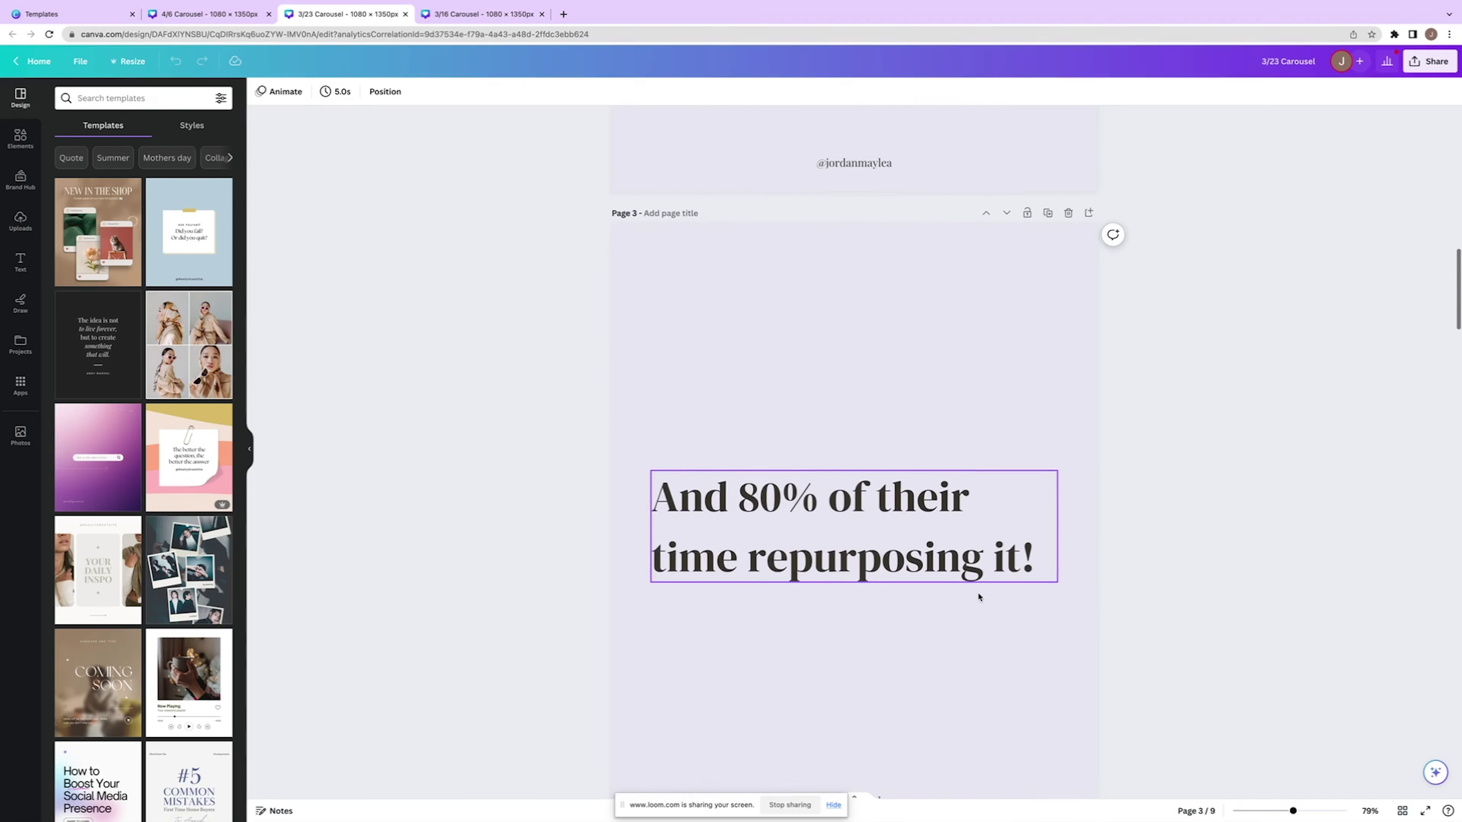
pyautogui.scroll(-10, 978, 597)
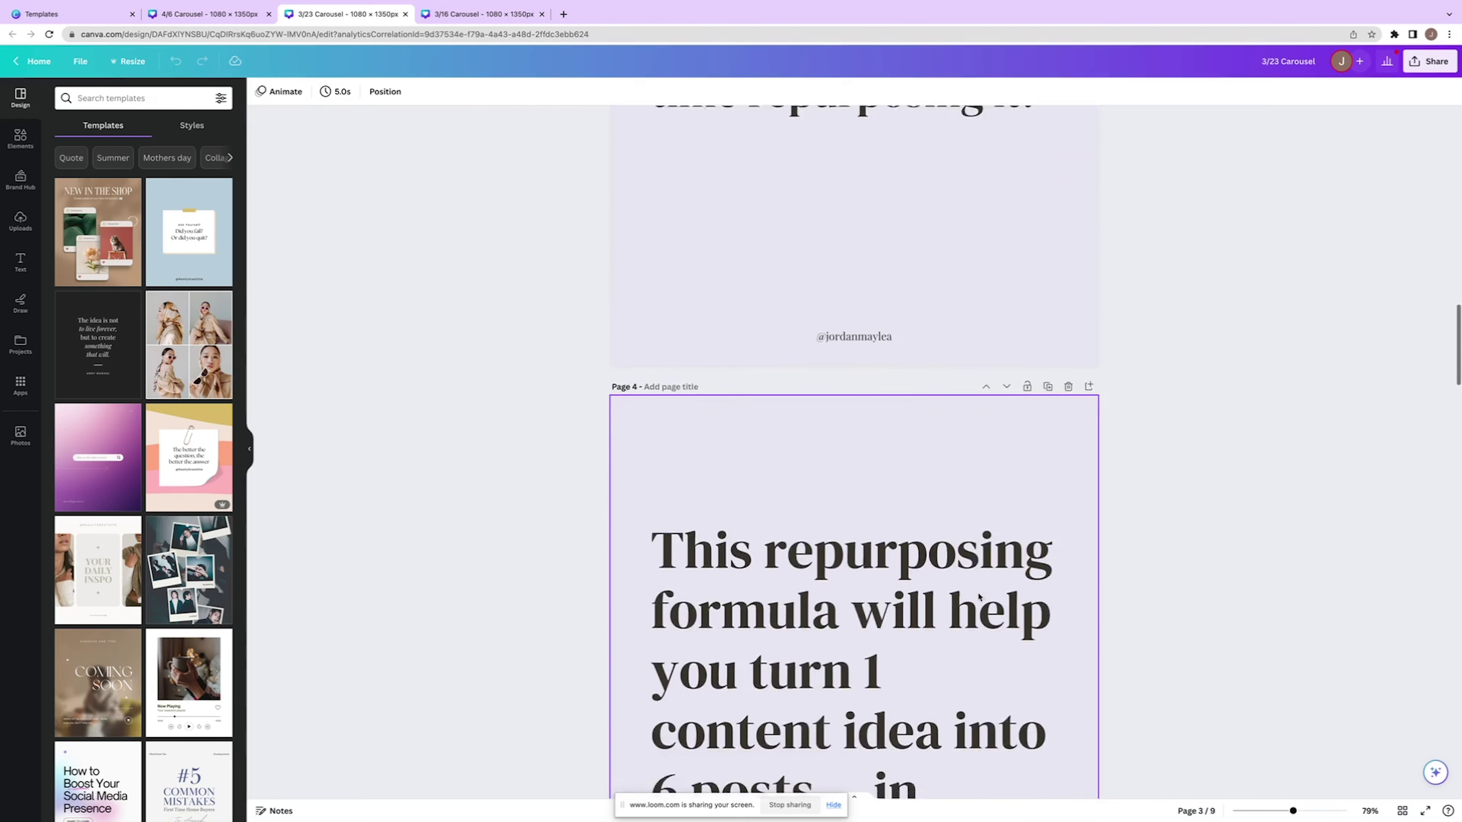
pyautogui.scroll(-7, 978, 597)
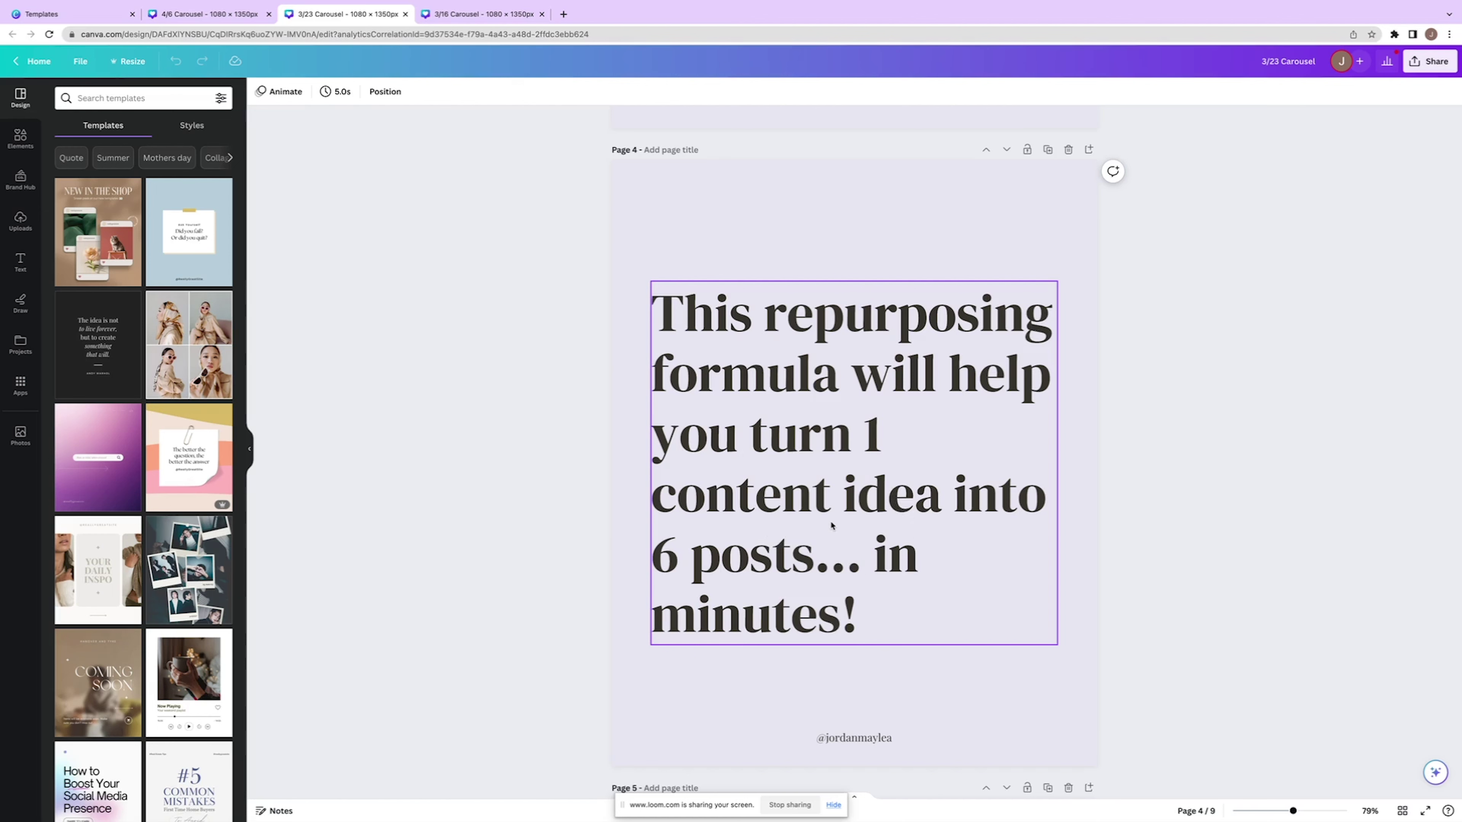
pyautogui.scroll(1, 834, 507)
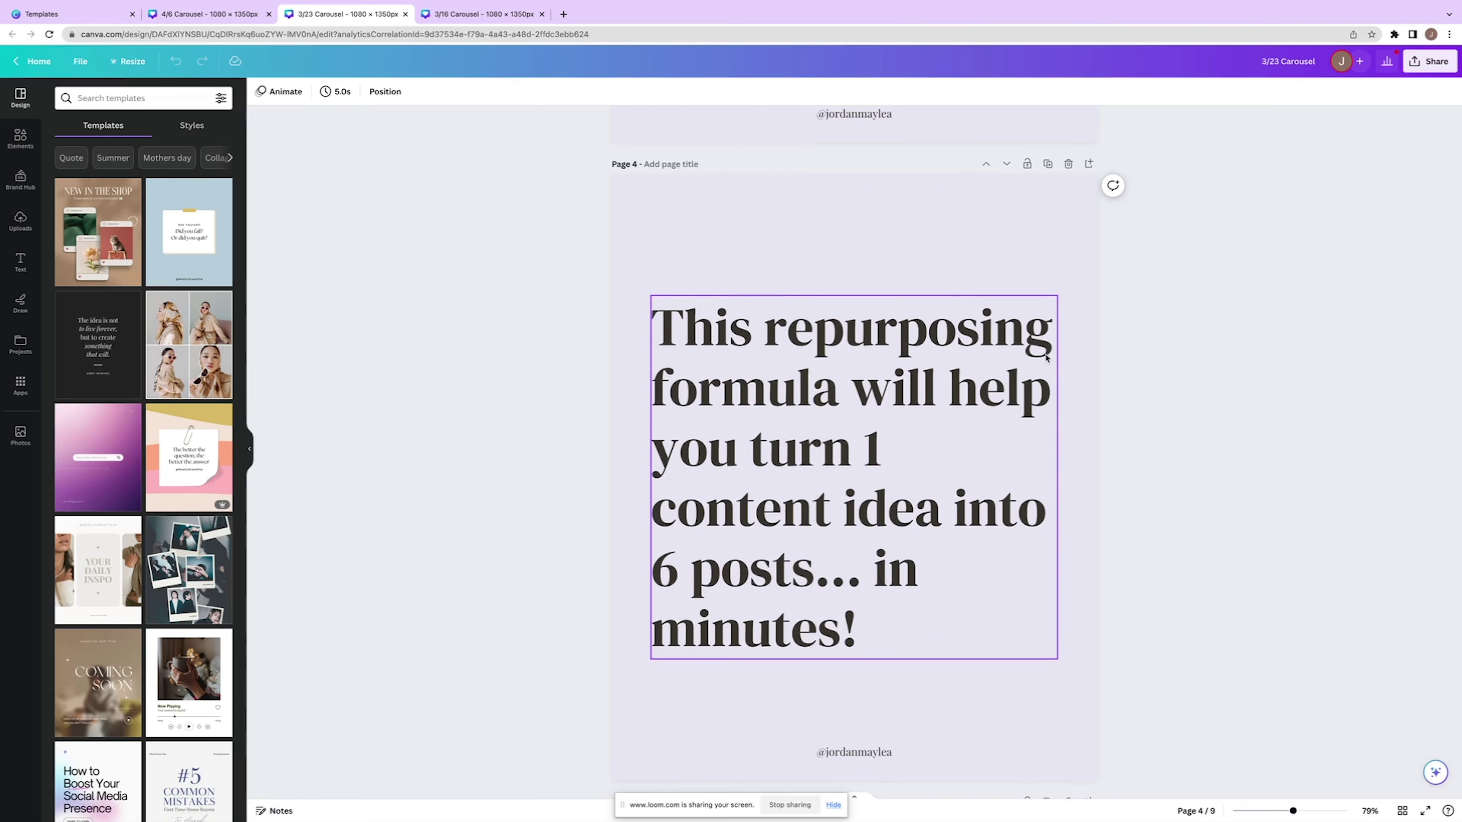
pyautogui.scroll(3, 958, 316)
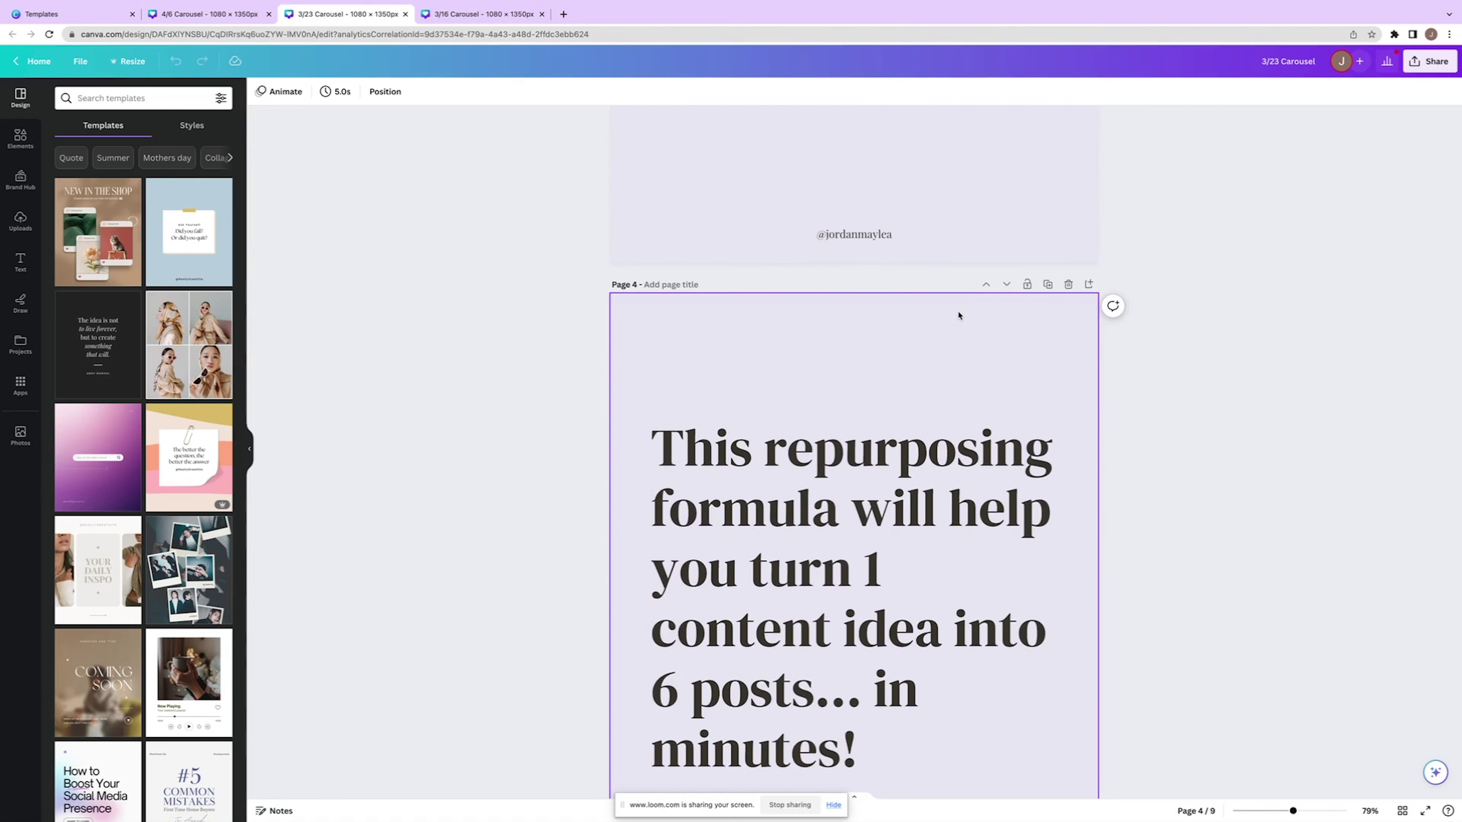
pyautogui.scroll(20, 959, 315)
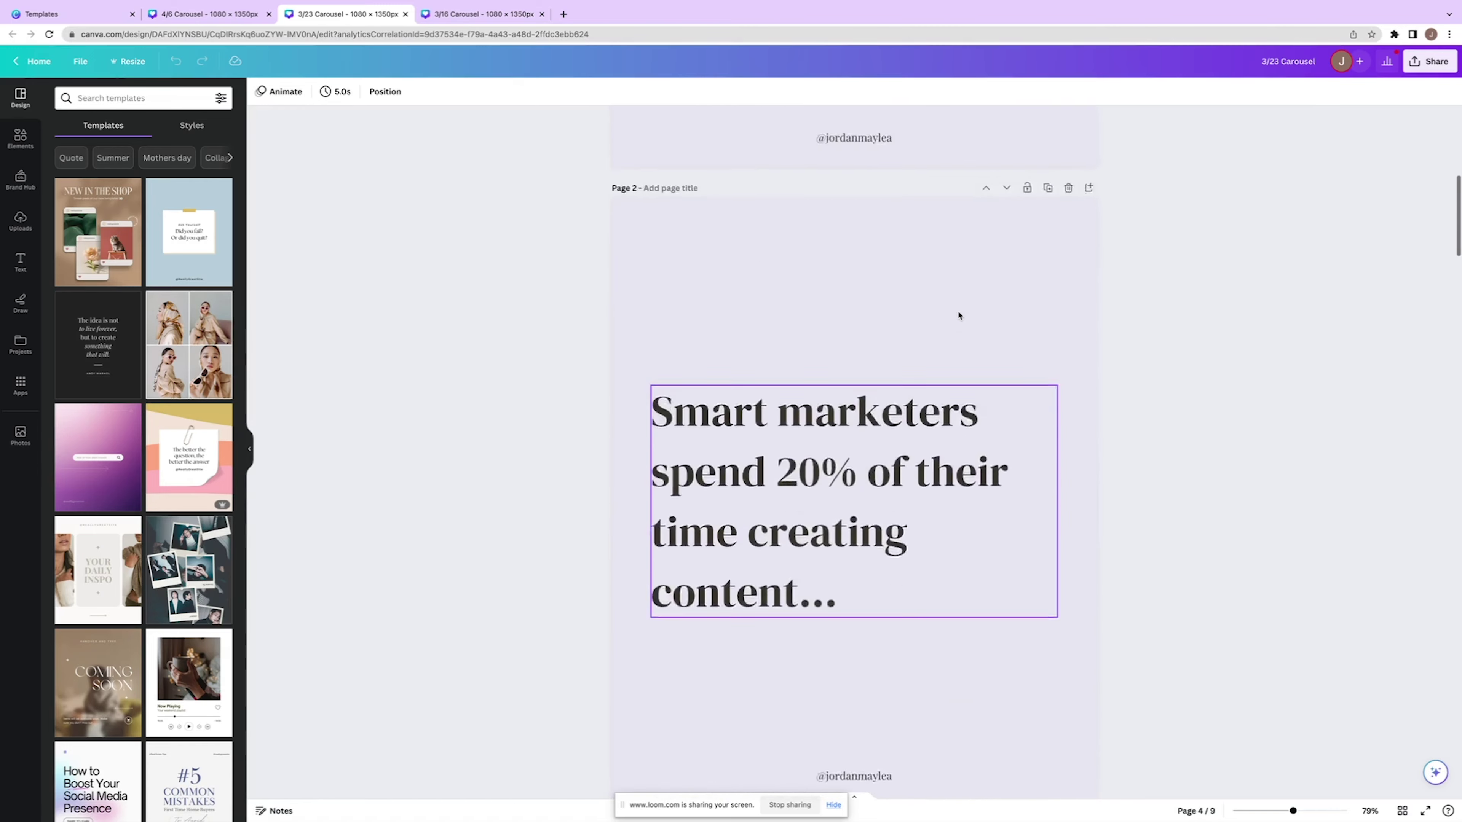
pyautogui.scroll(12, 959, 316)
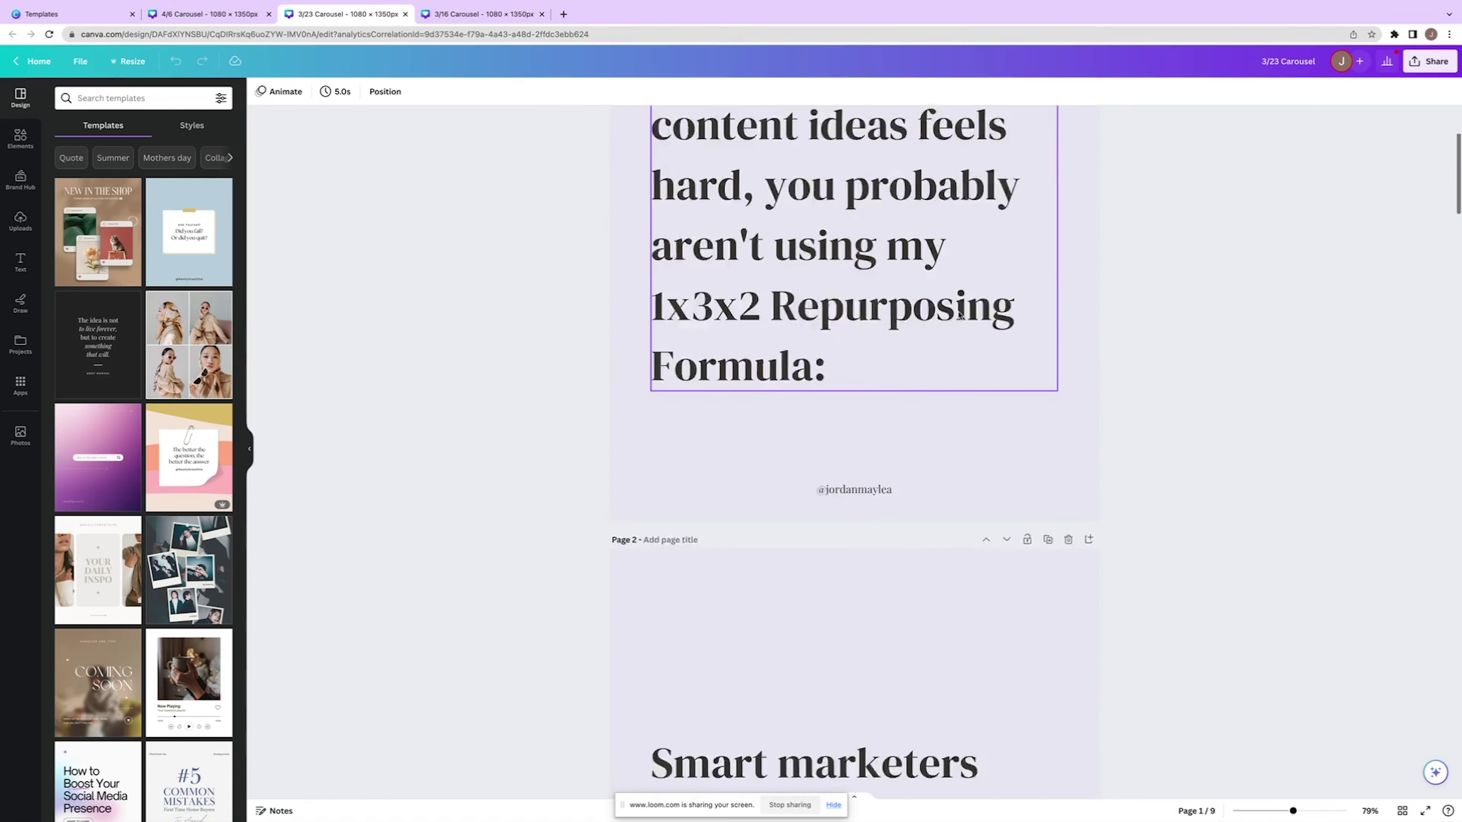
pyautogui.scroll(-10, 959, 316)
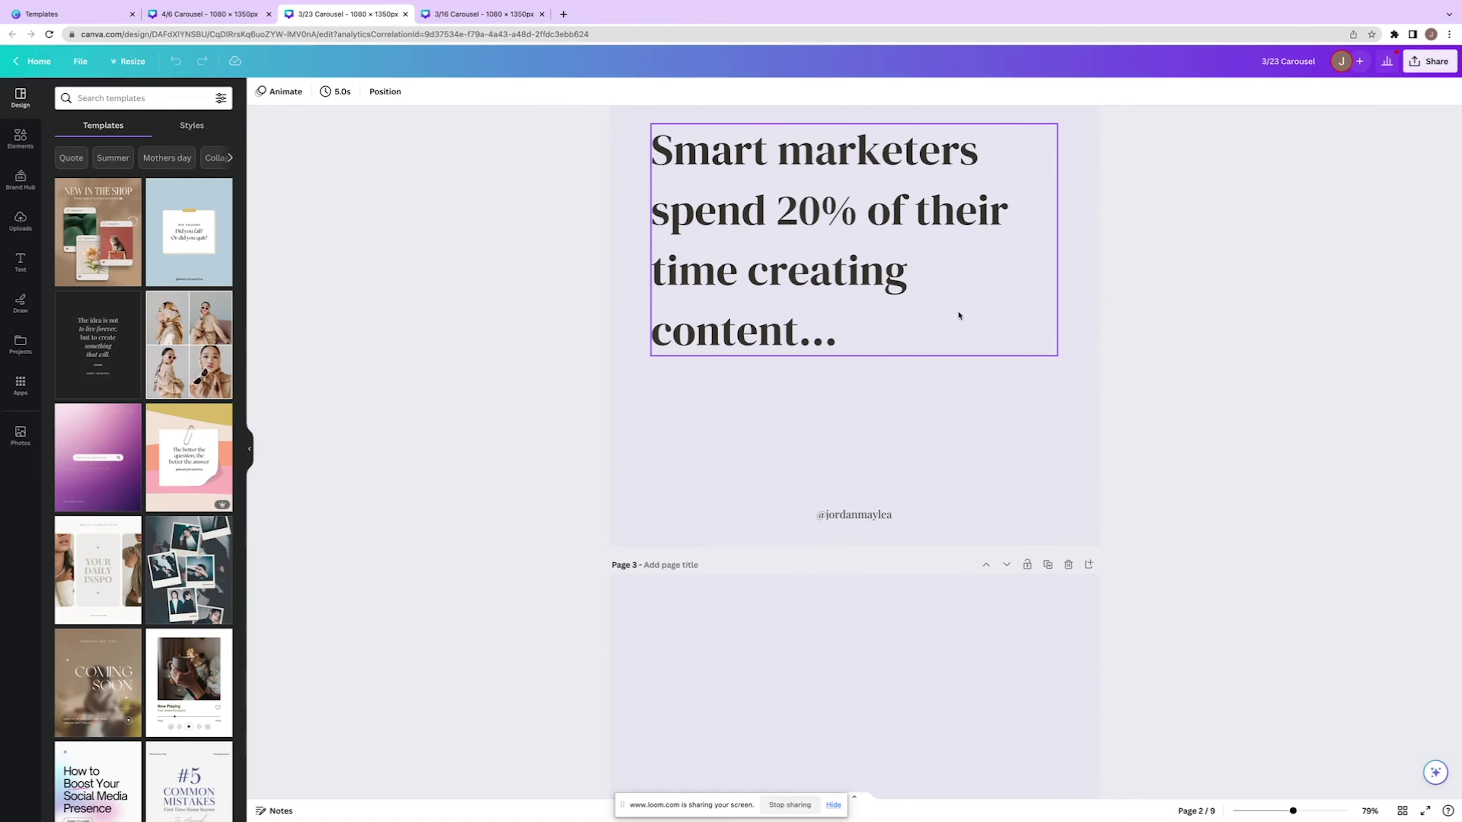
pyautogui.scroll(-15, 959, 316)
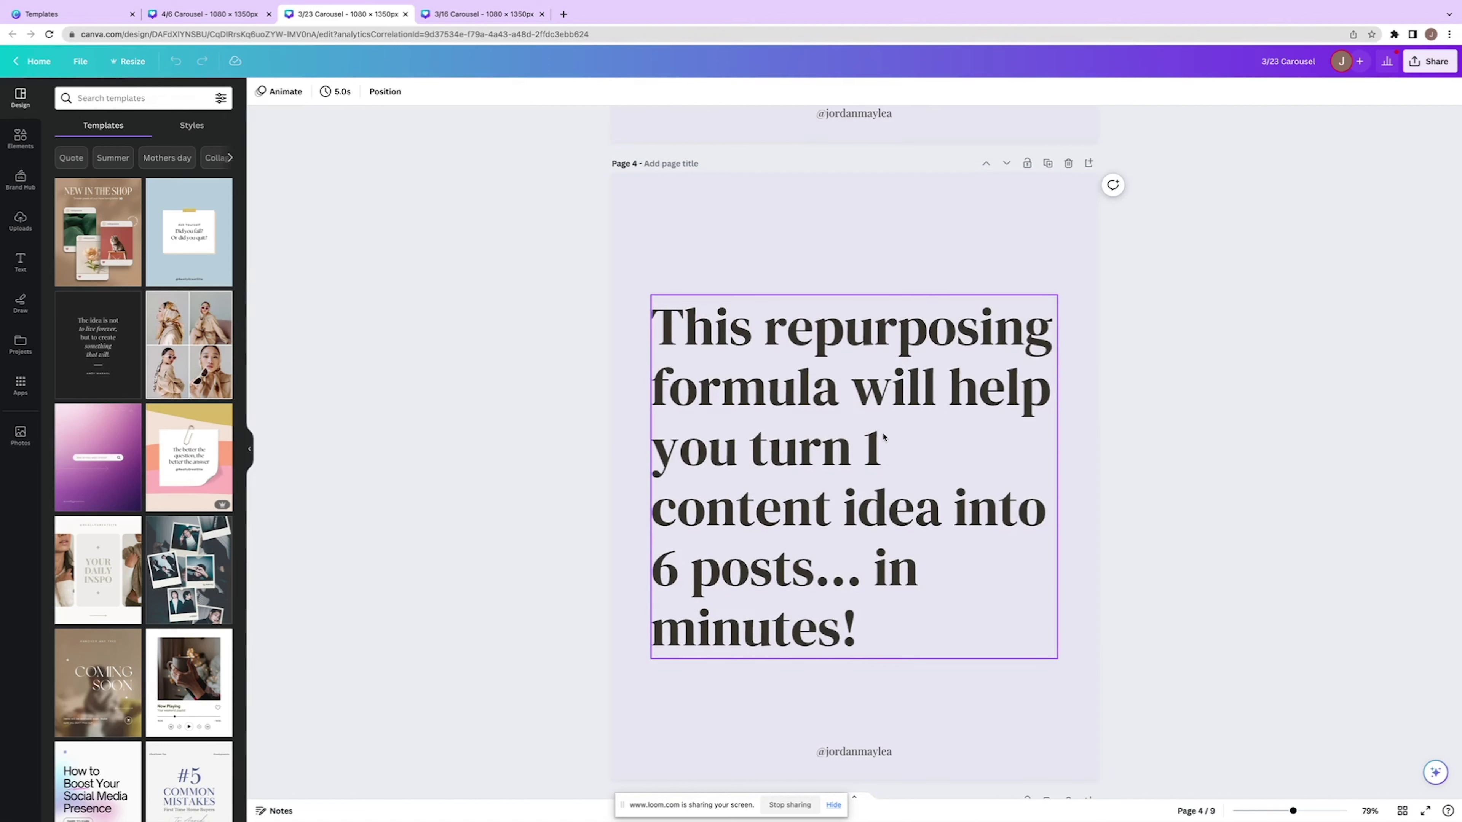
# Examine the numbered formula pages 5 to 7, returning to the first point on page 5.
pyautogui.scroll(-8, 884, 436)
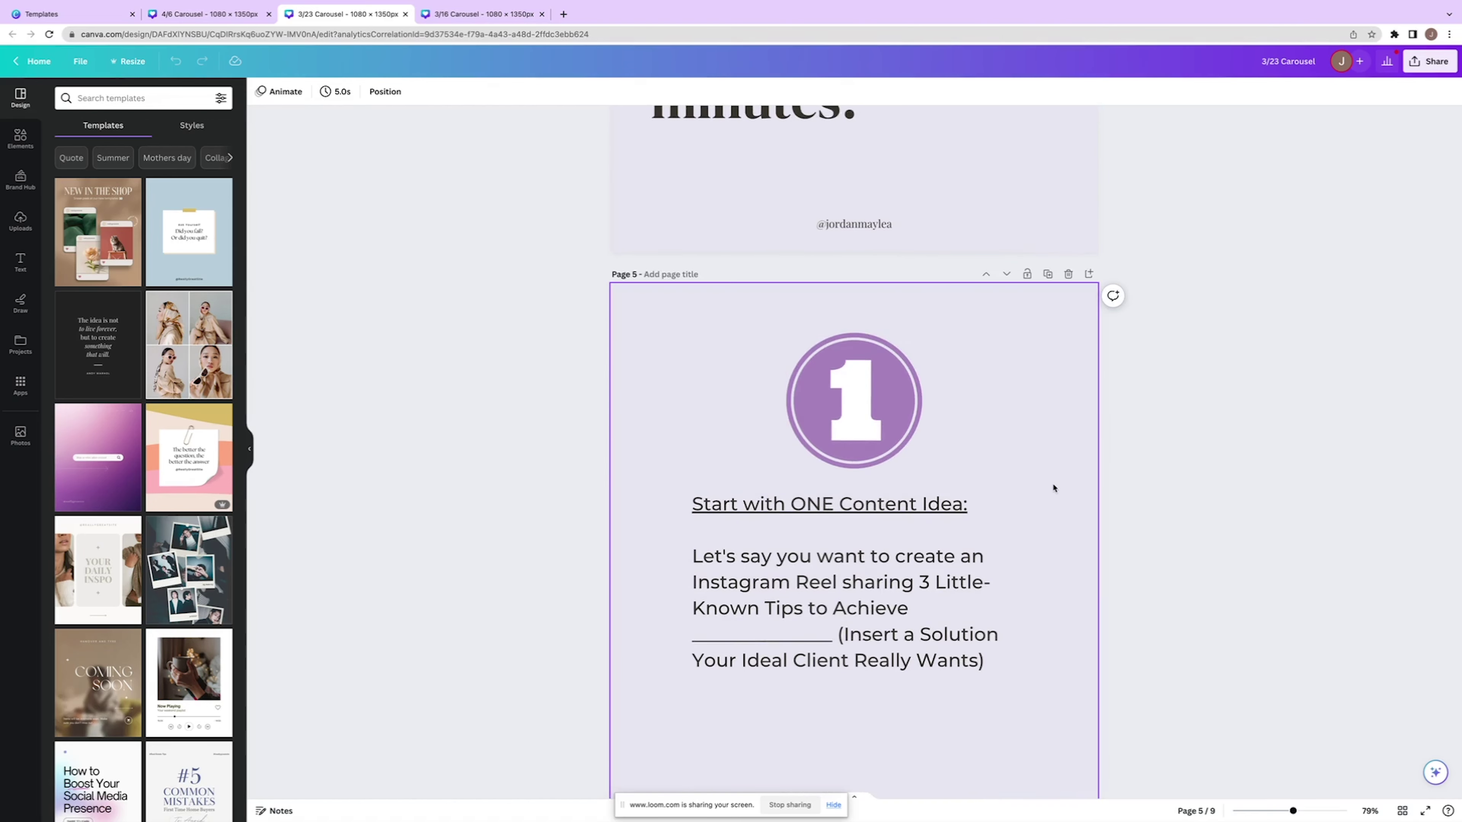
pyautogui.scroll(-1, 1053, 488)
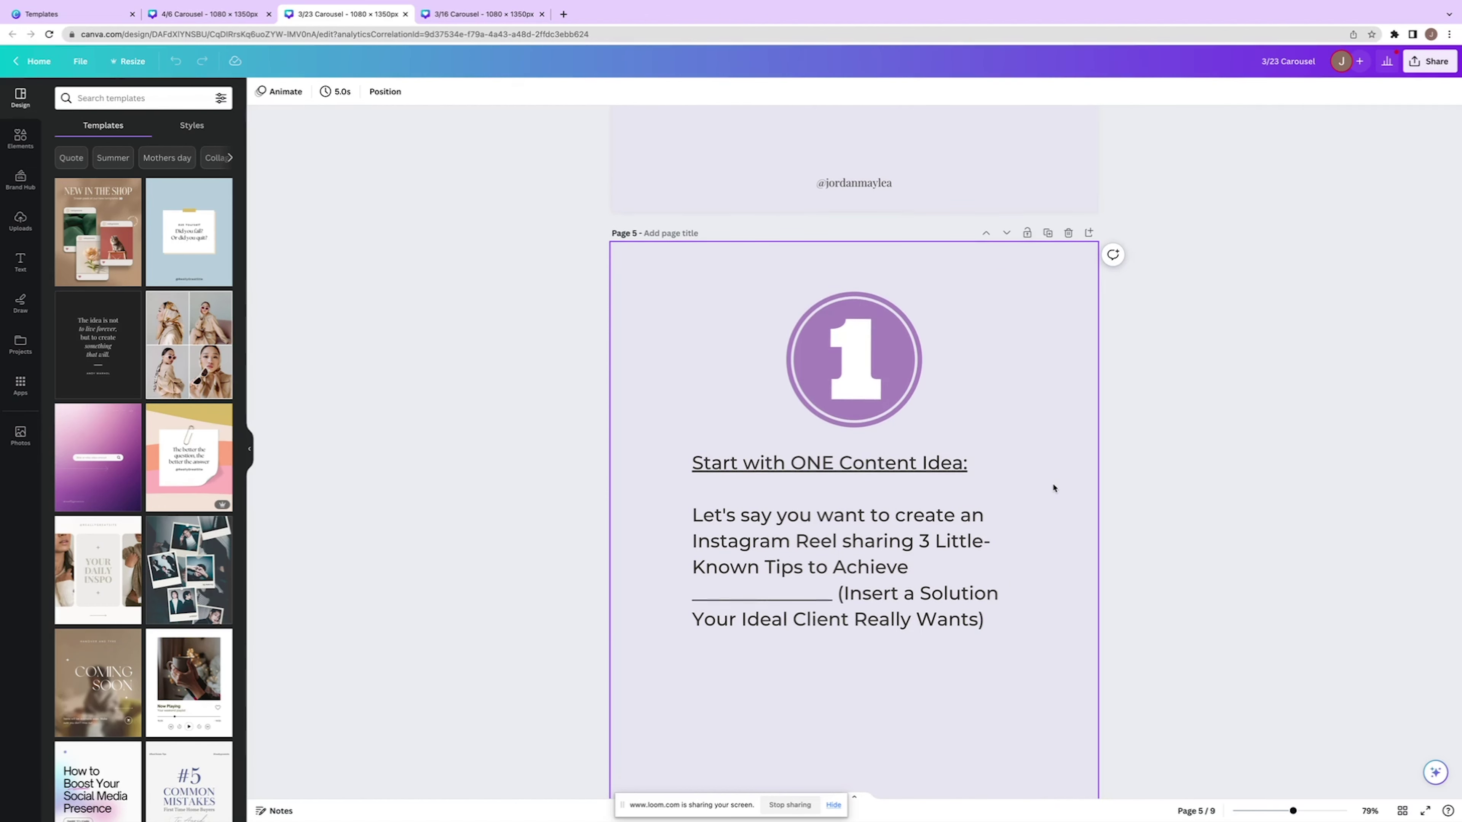
pyautogui.scroll(-1, 1053, 488)
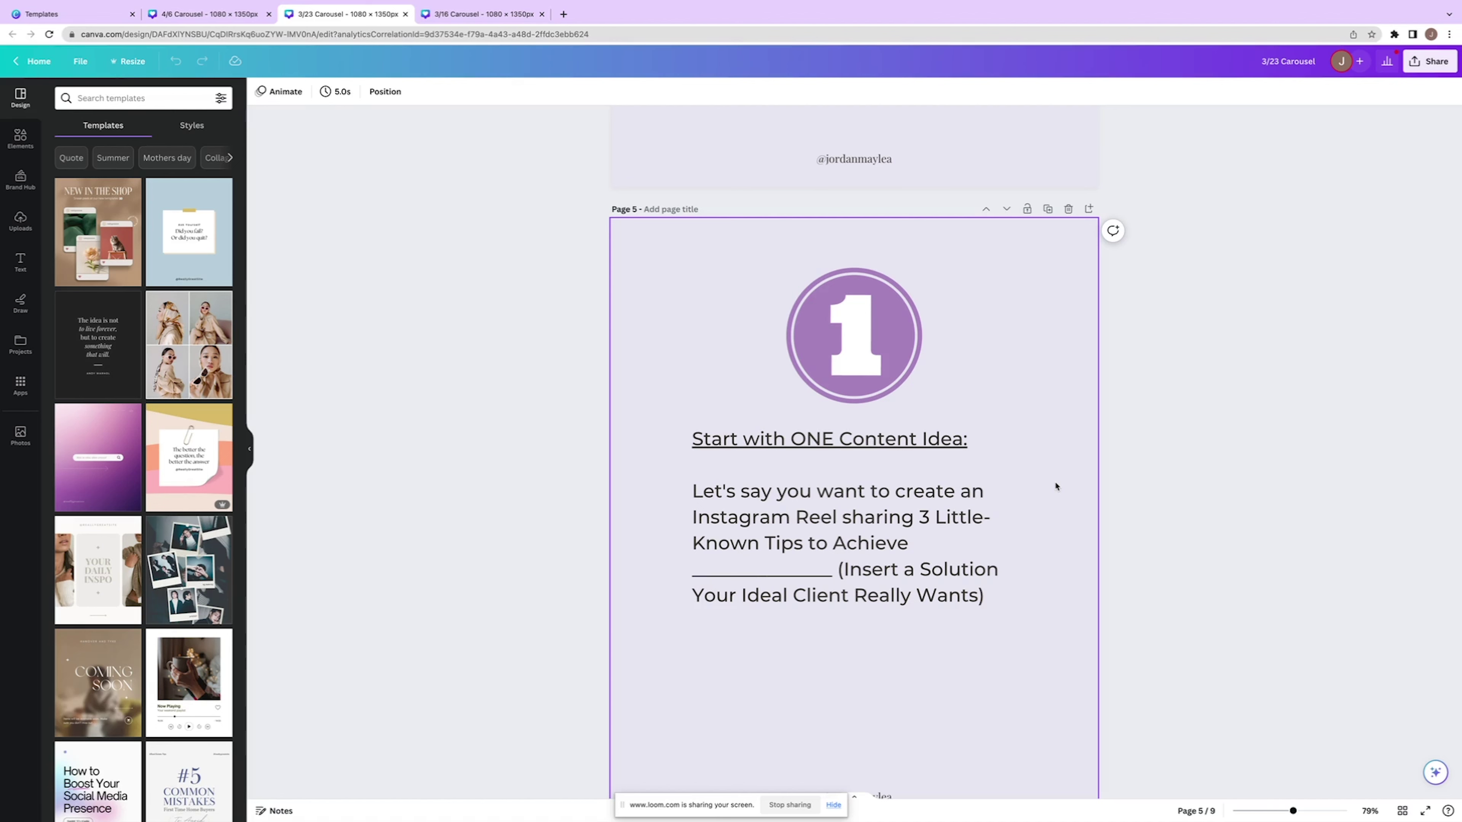
pyautogui.scroll(-12, 1055, 486)
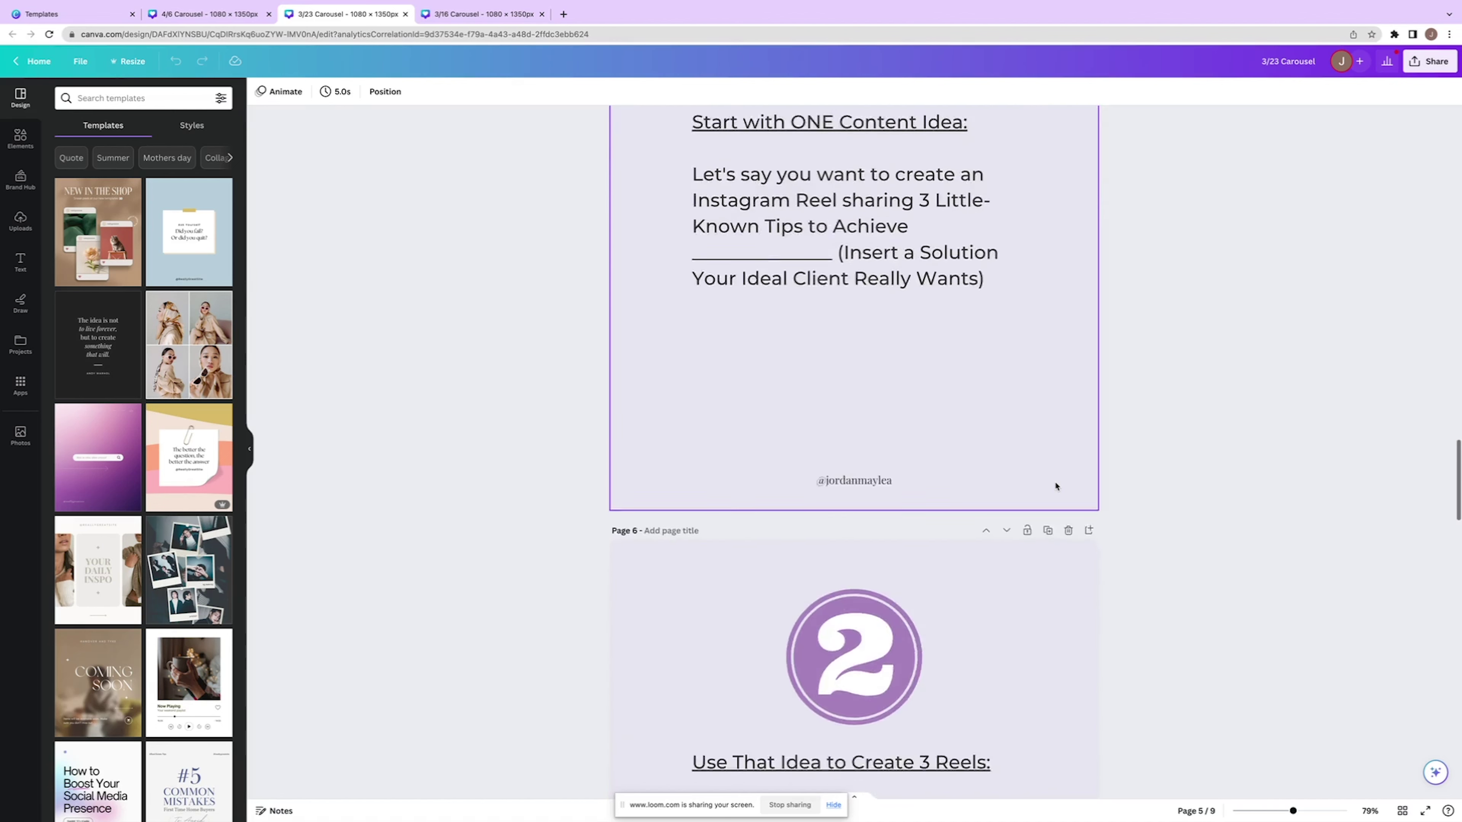
pyautogui.scroll(-12, 1055, 486)
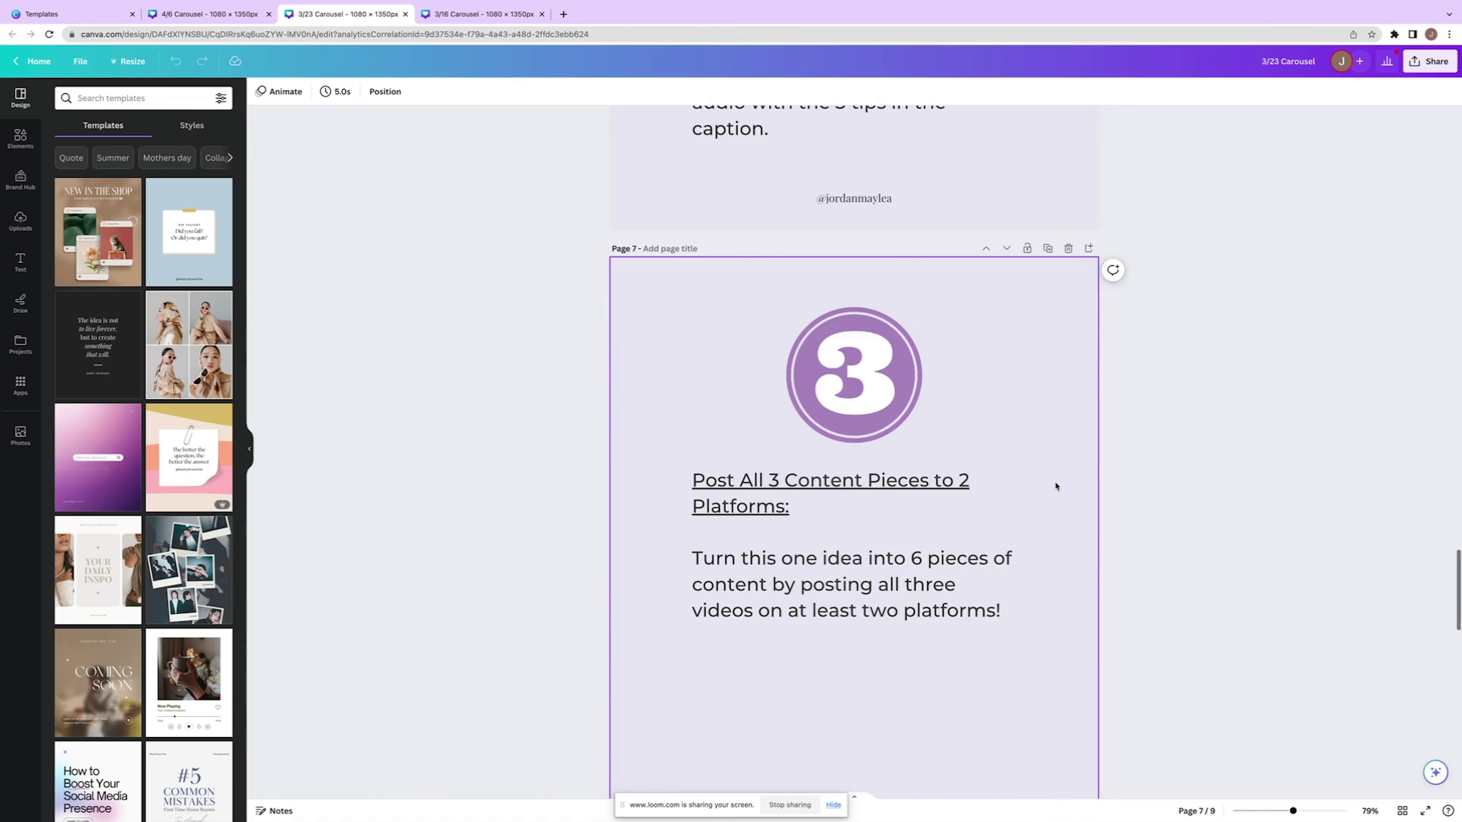
pyautogui.scroll(-7, 1056, 486)
pyautogui.scroll(10, 1055, 486)
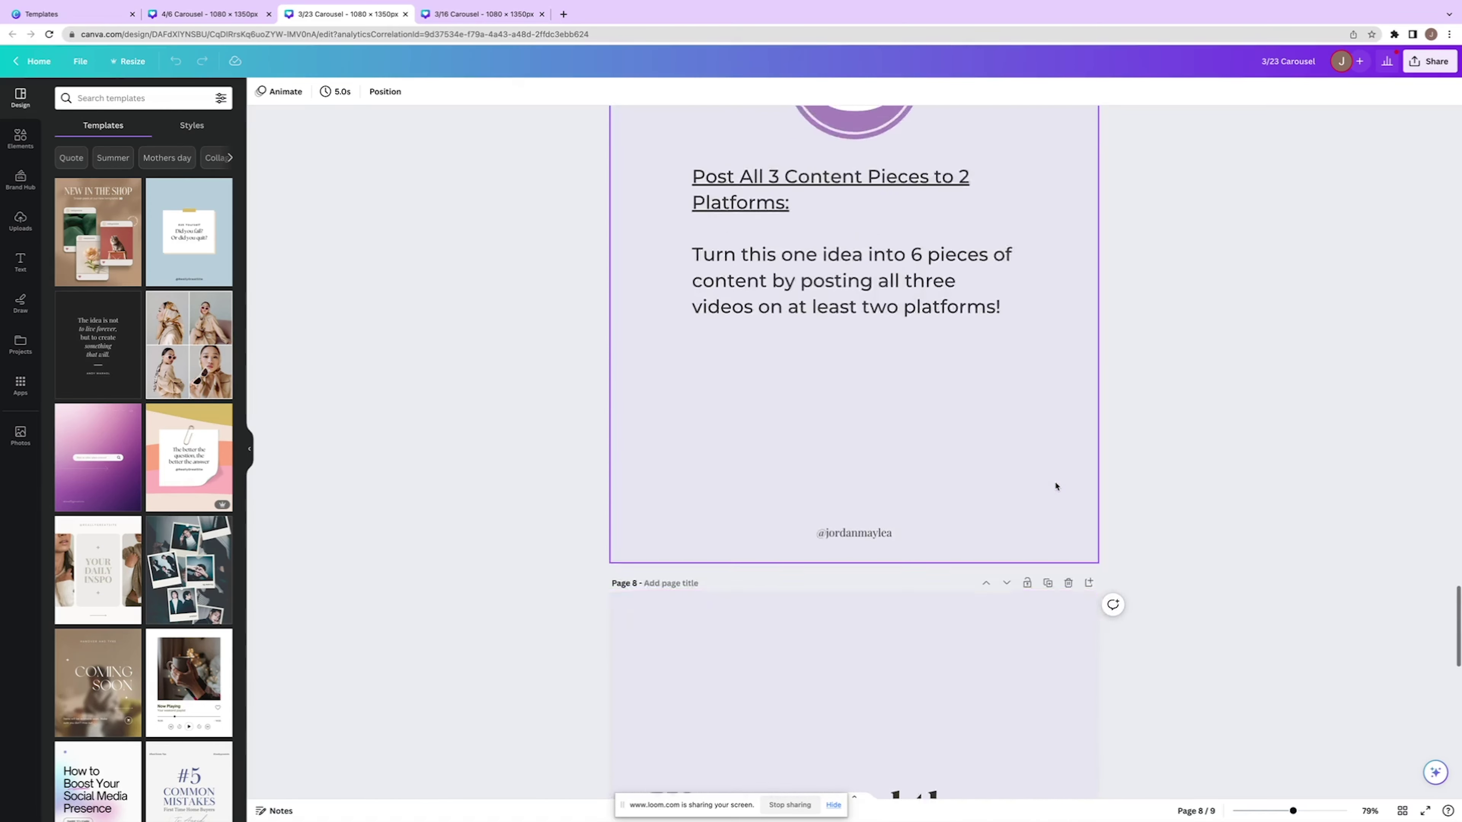
pyautogui.scroll(18, 1055, 486)
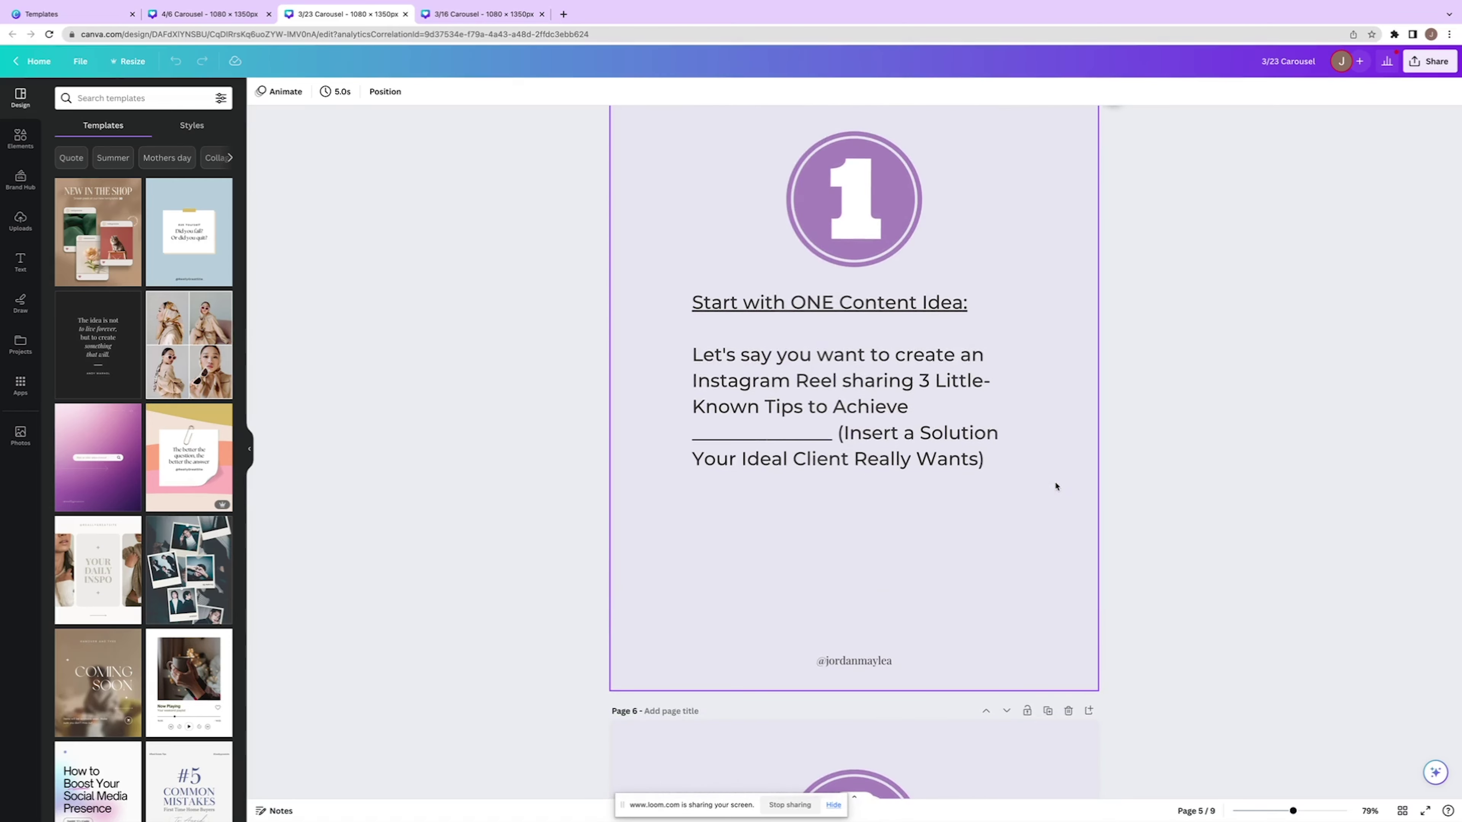
pyautogui.scroll(1, 1055, 486)
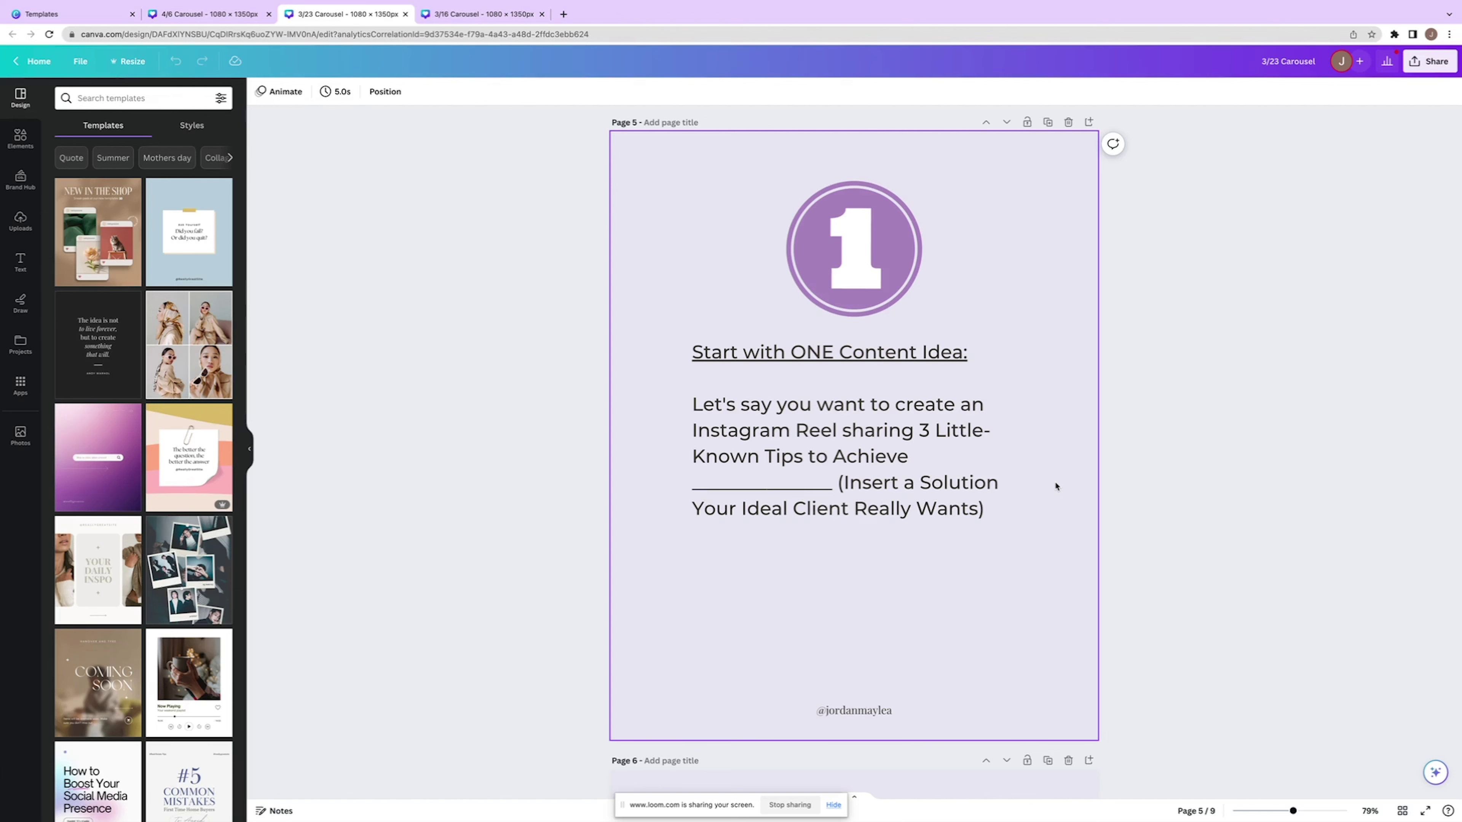
# Review the carousel from page 5 through to the closing question on page 8 and the free posting plan offer on page 9.
pyautogui.scroll(-10, 1056, 486)
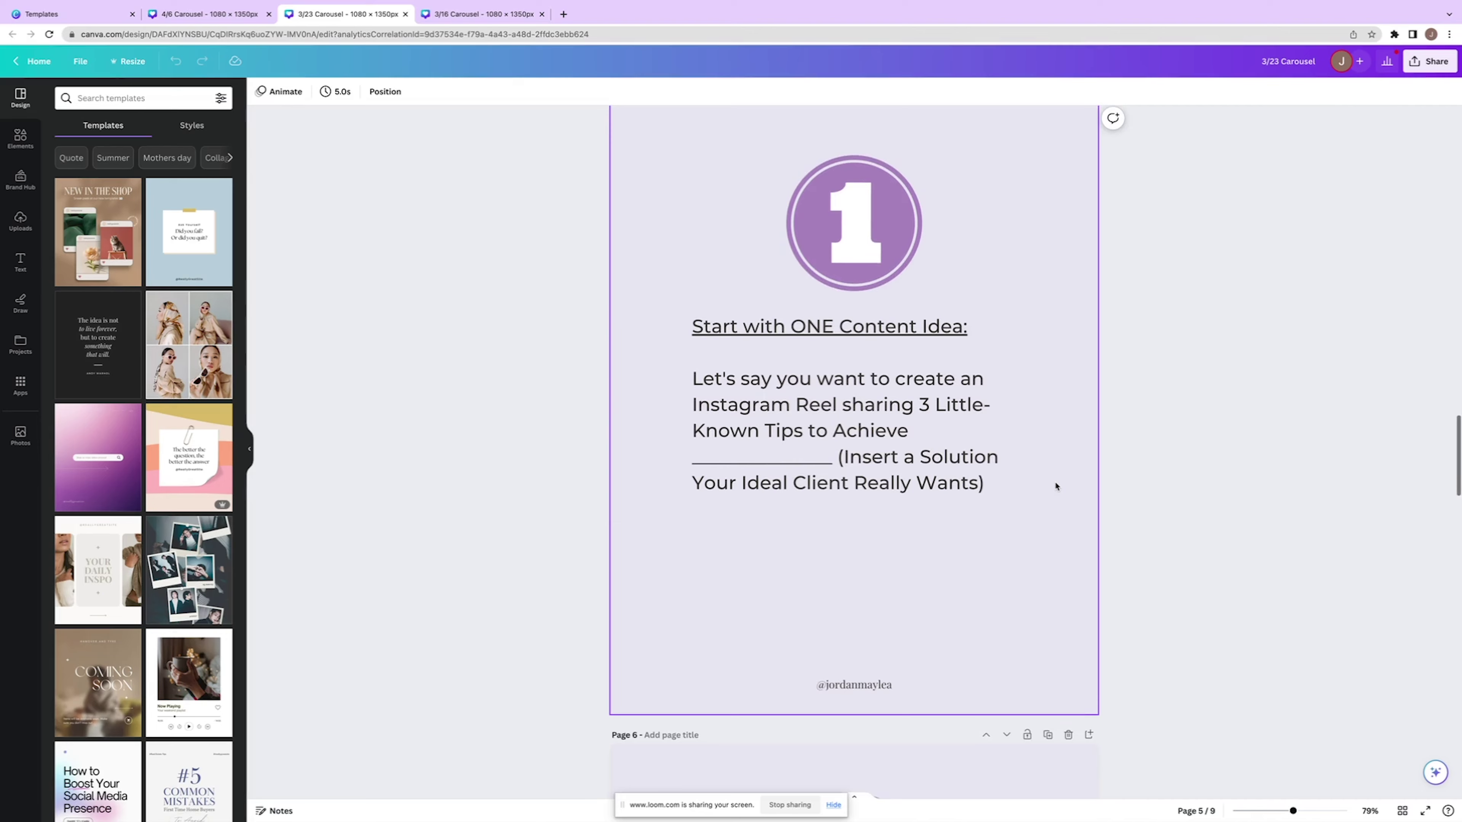
pyautogui.scroll(-15, 1048, 455)
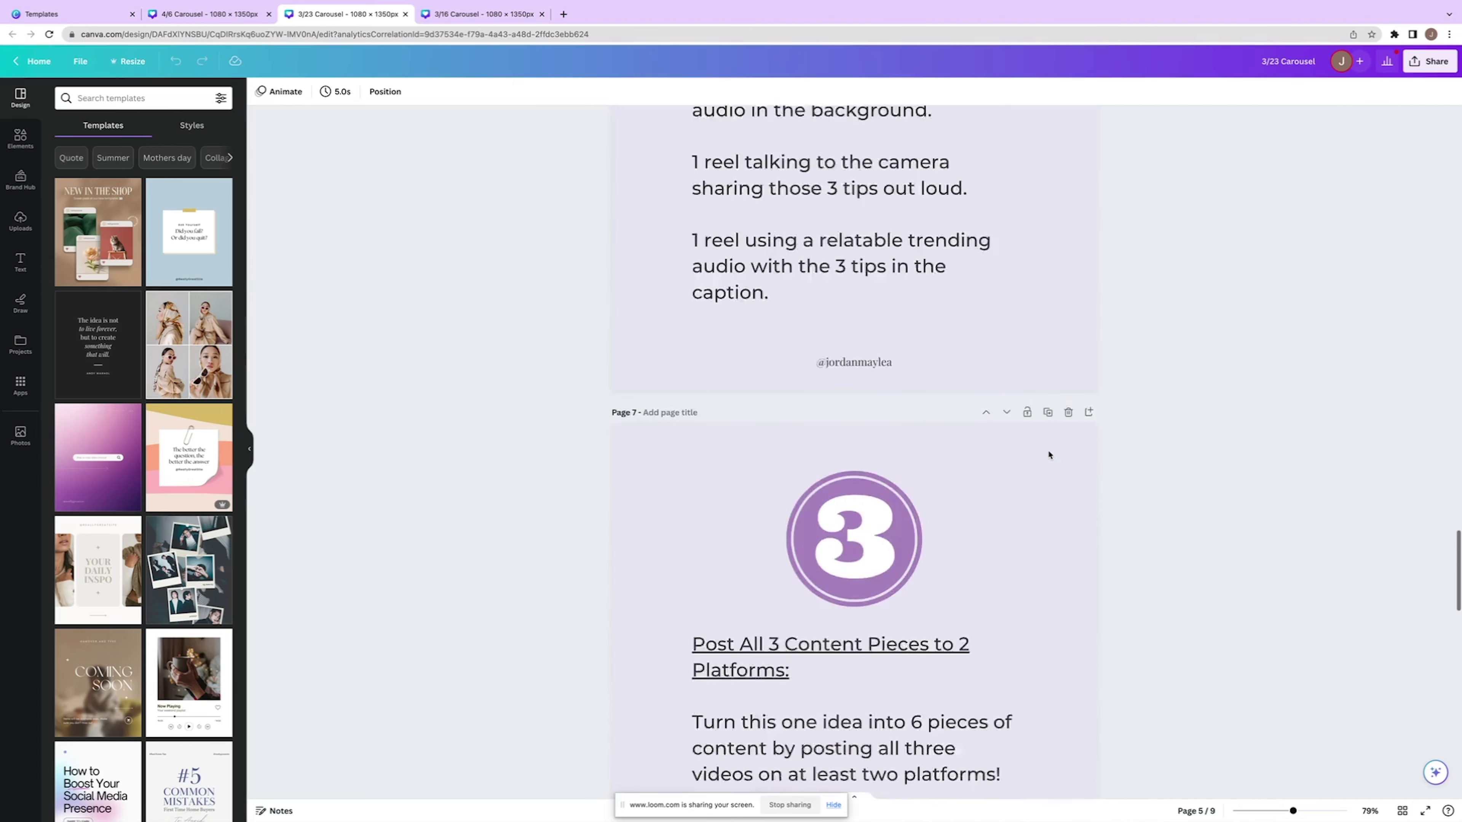
pyautogui.scroll(-2, 1048, 455)
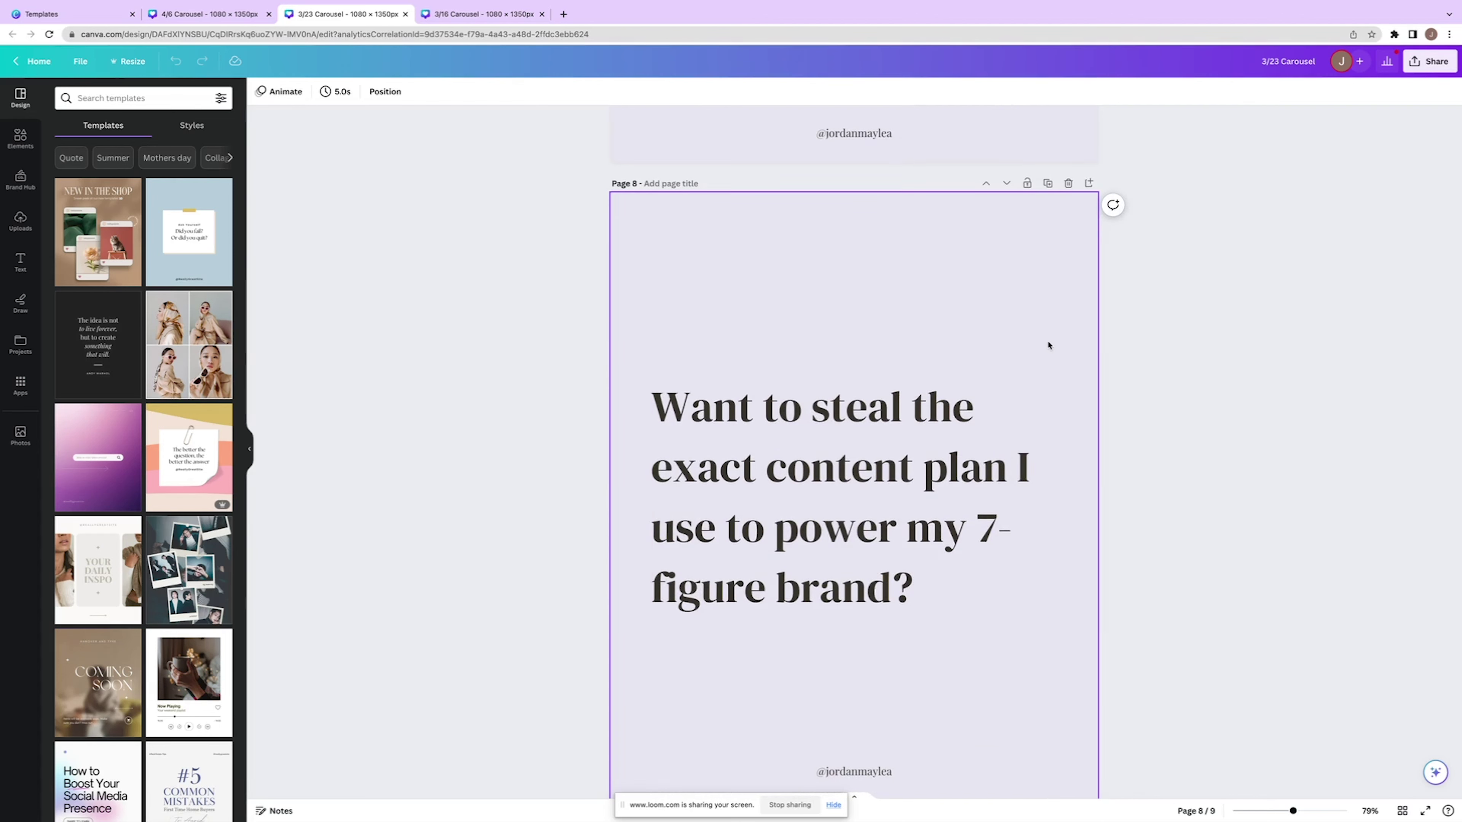
pyautogui.scroll(-1, 1049, 345)
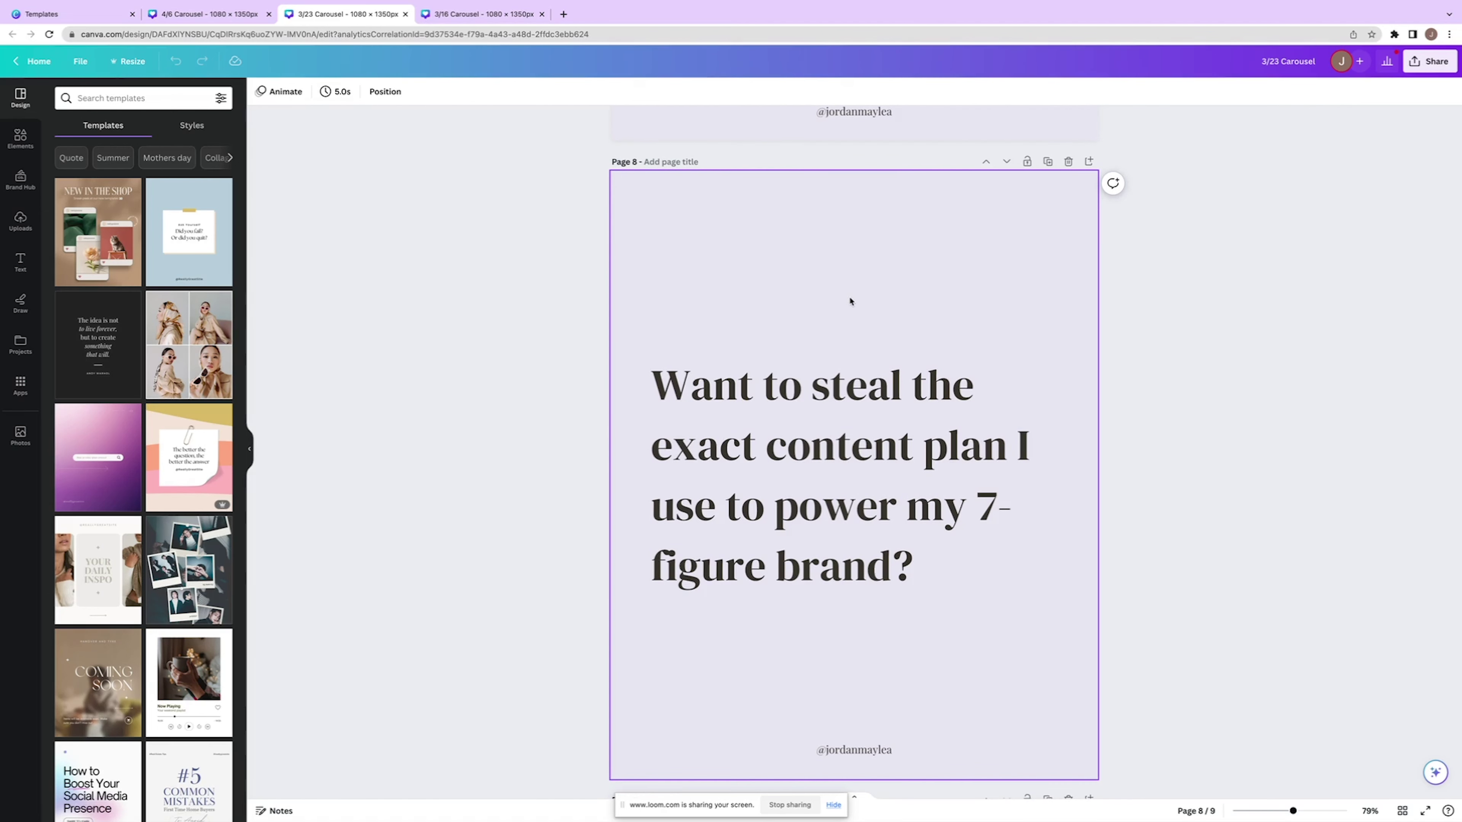
pyautogui.scroll(-1, 850, 301)
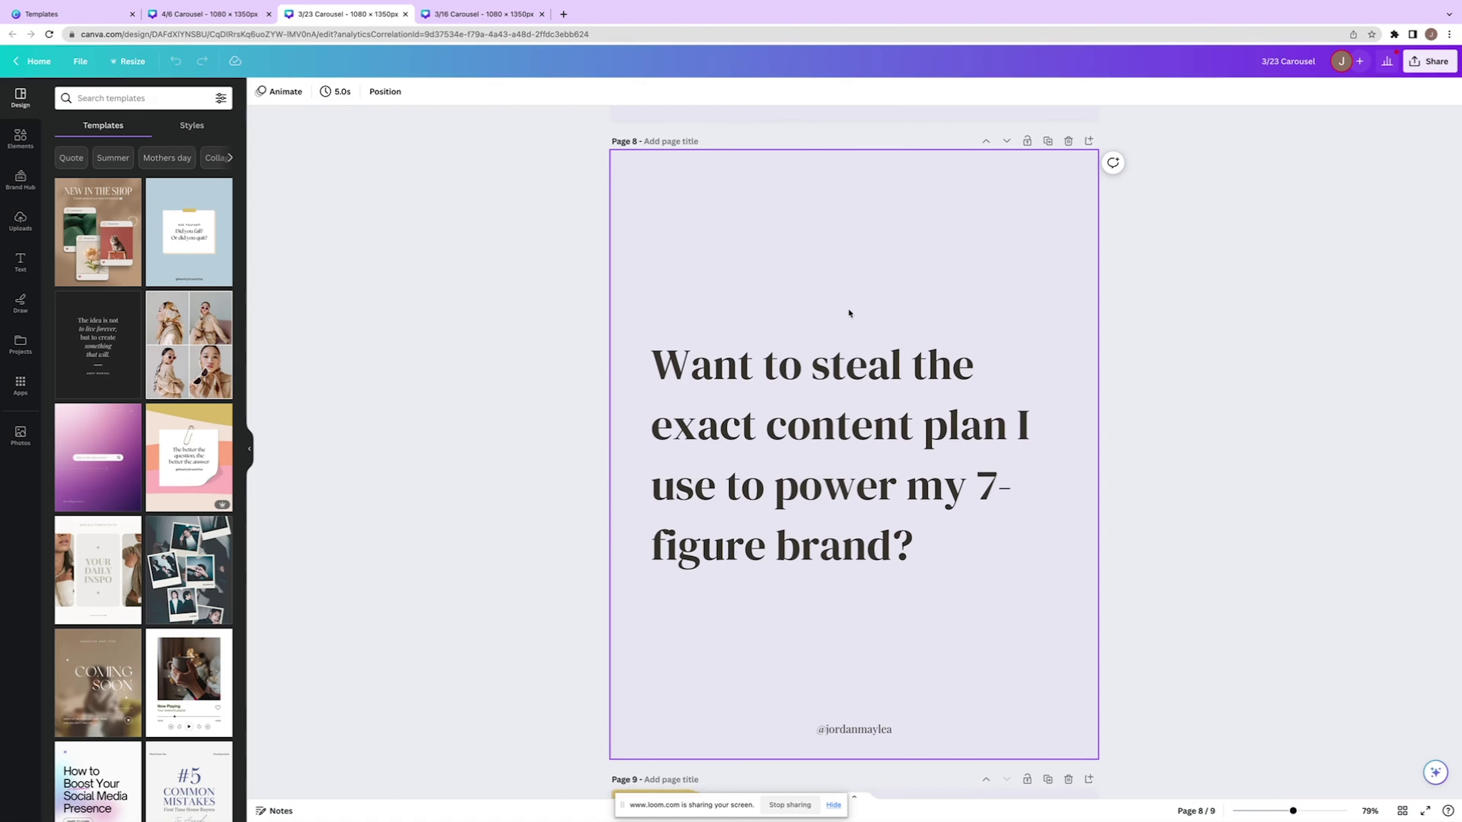
pyautogui.scroll(-8, 861, 448)
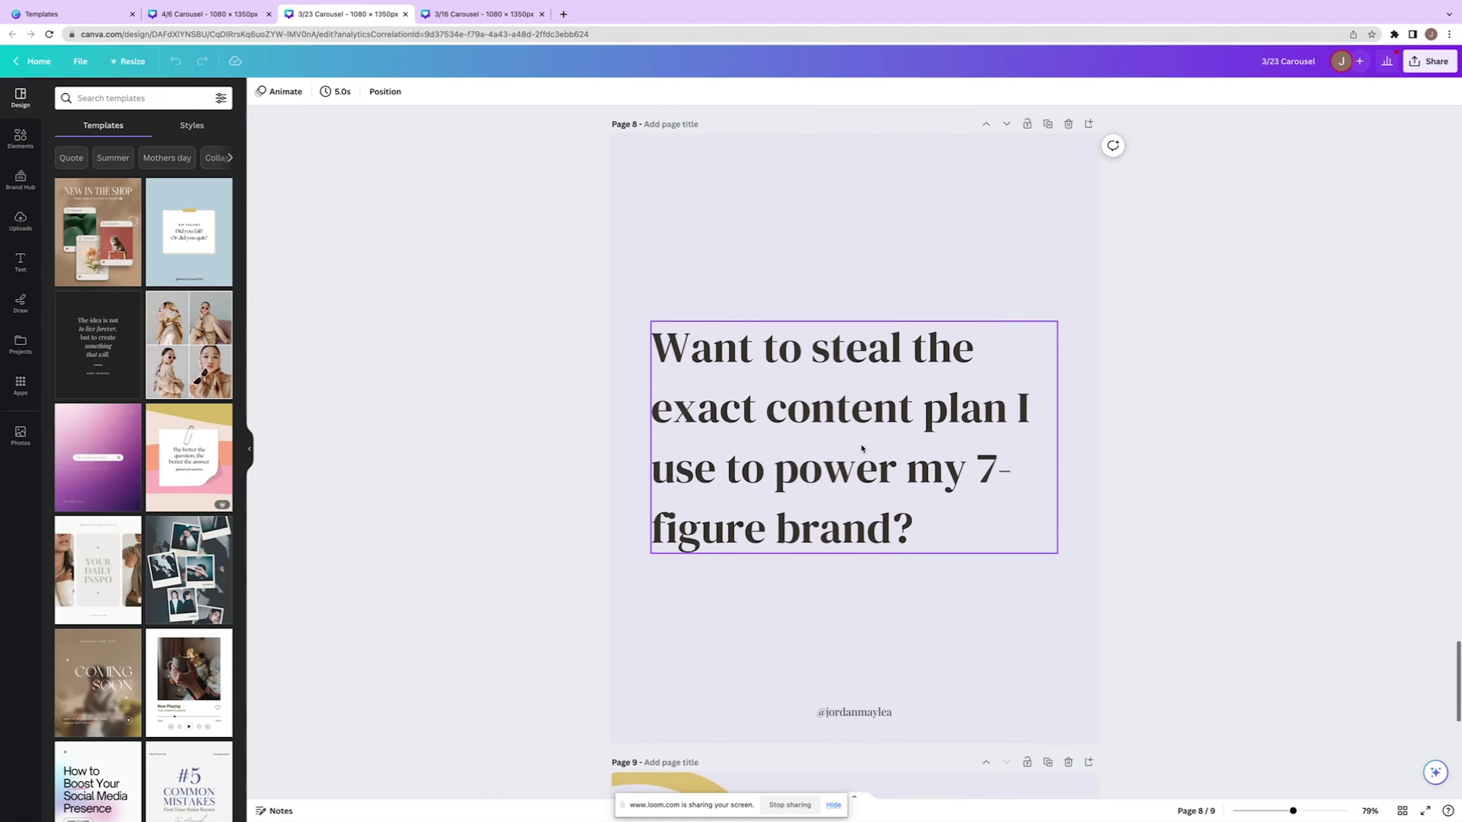
pyautogui.scroll(-2, 861, 448)
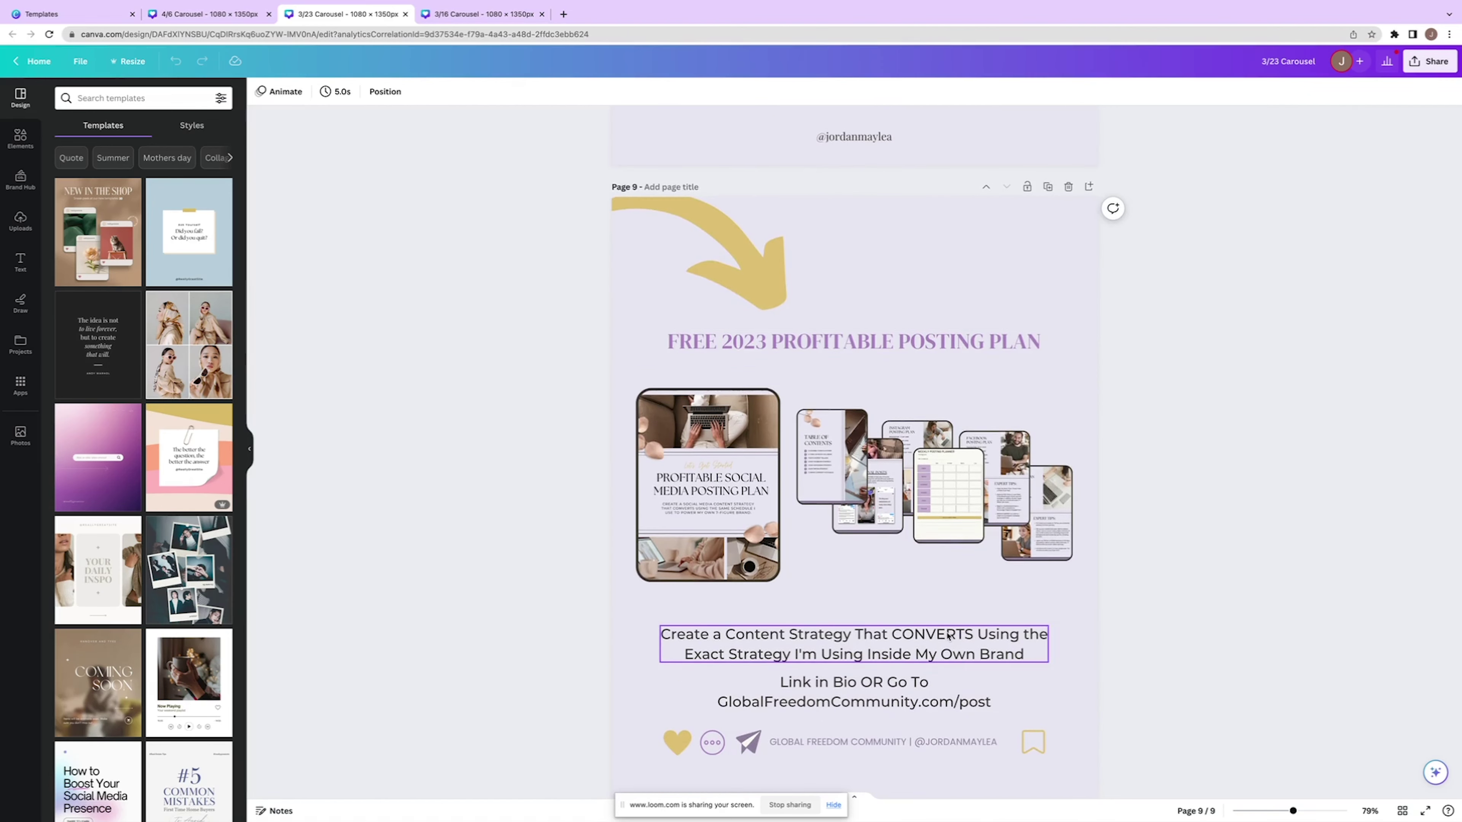
pyautogui.scroll(-1, 895, 670)
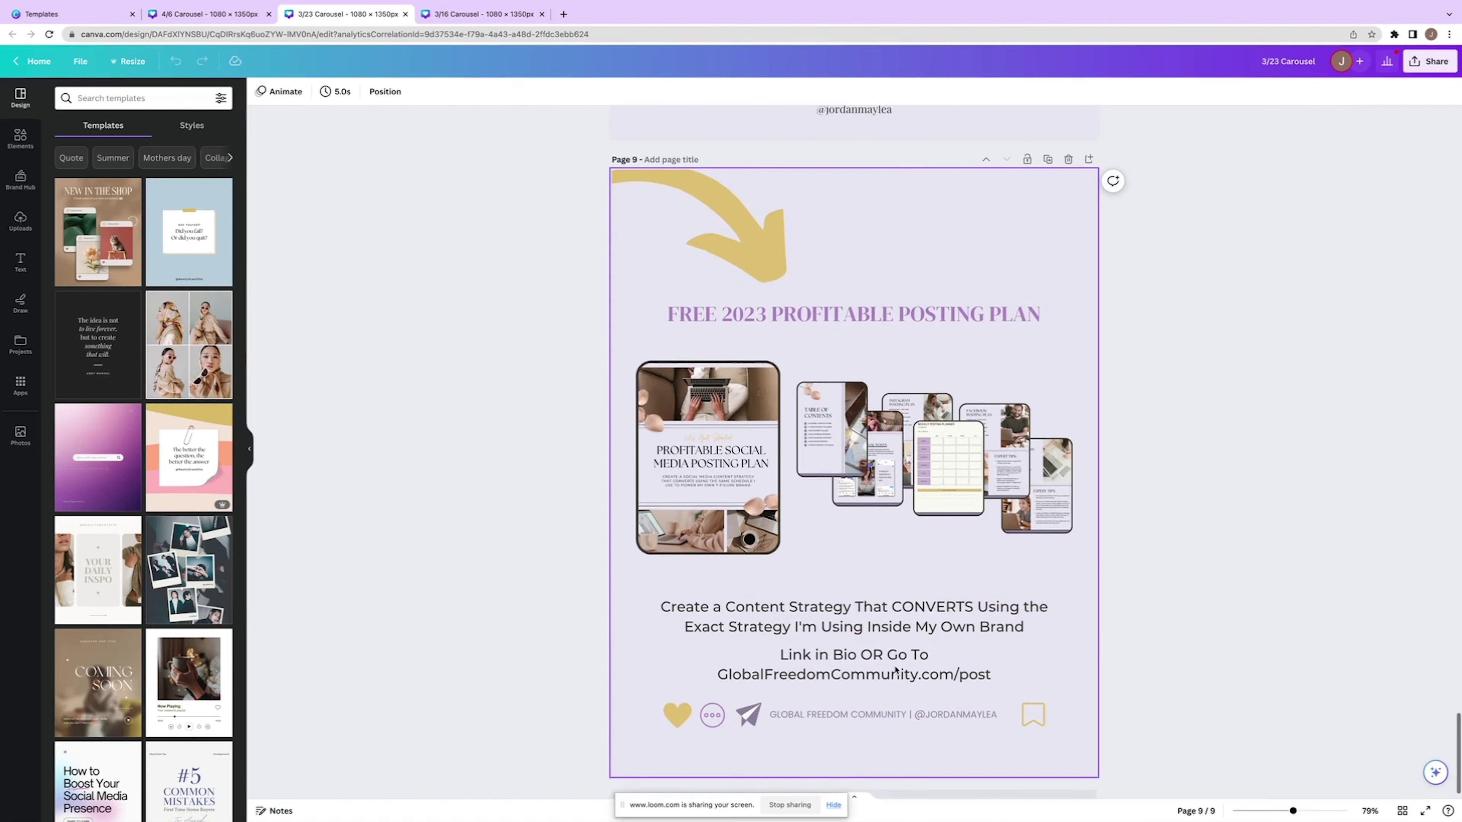
# Open the 3/16 Carousel design and compare its cover page hook about 3 mistakes with the text on page 2.
pyautogui.click(503, 8)
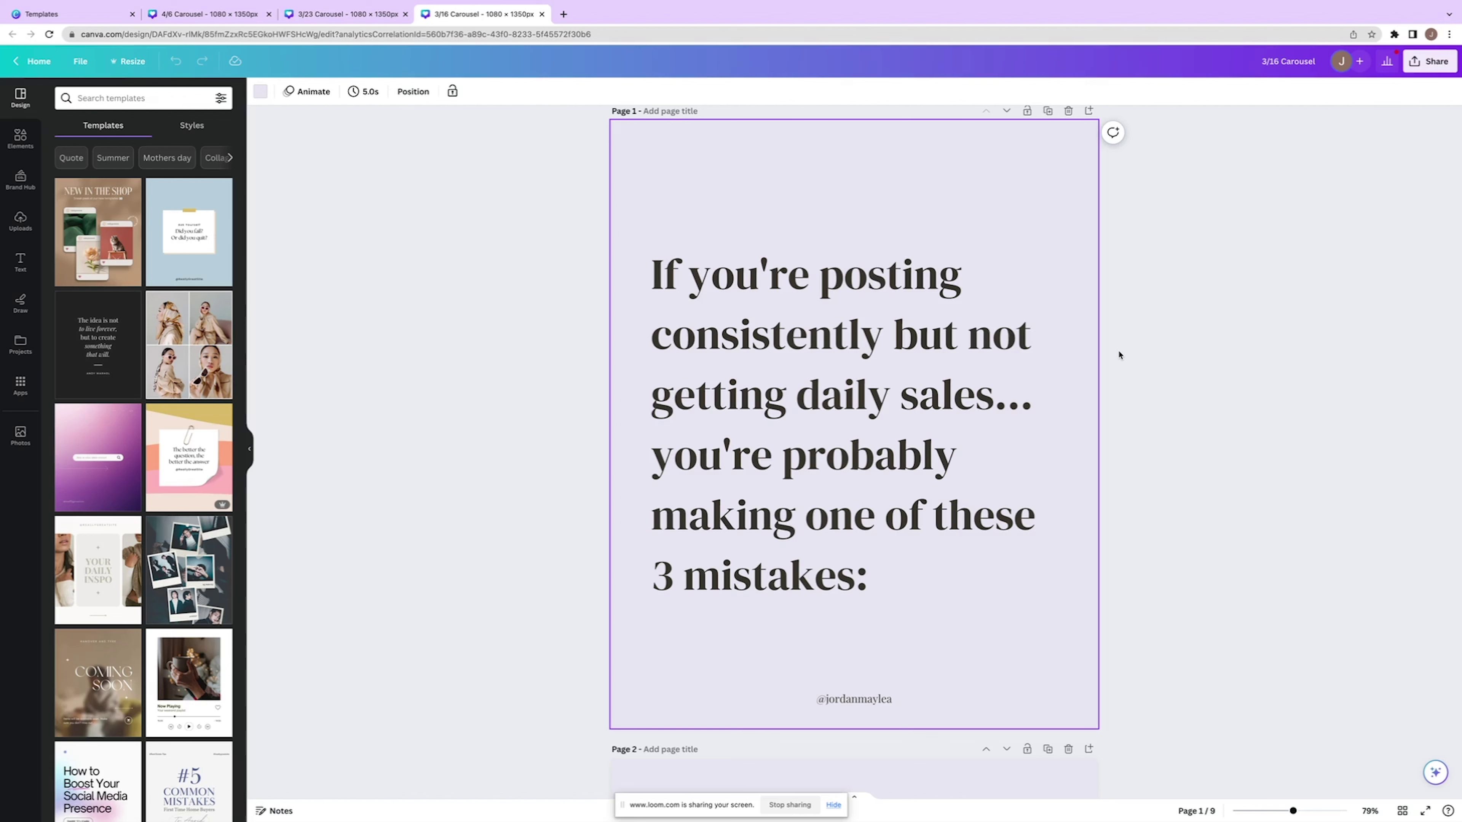
pyautogui.scroll(-1, 1119, 355)
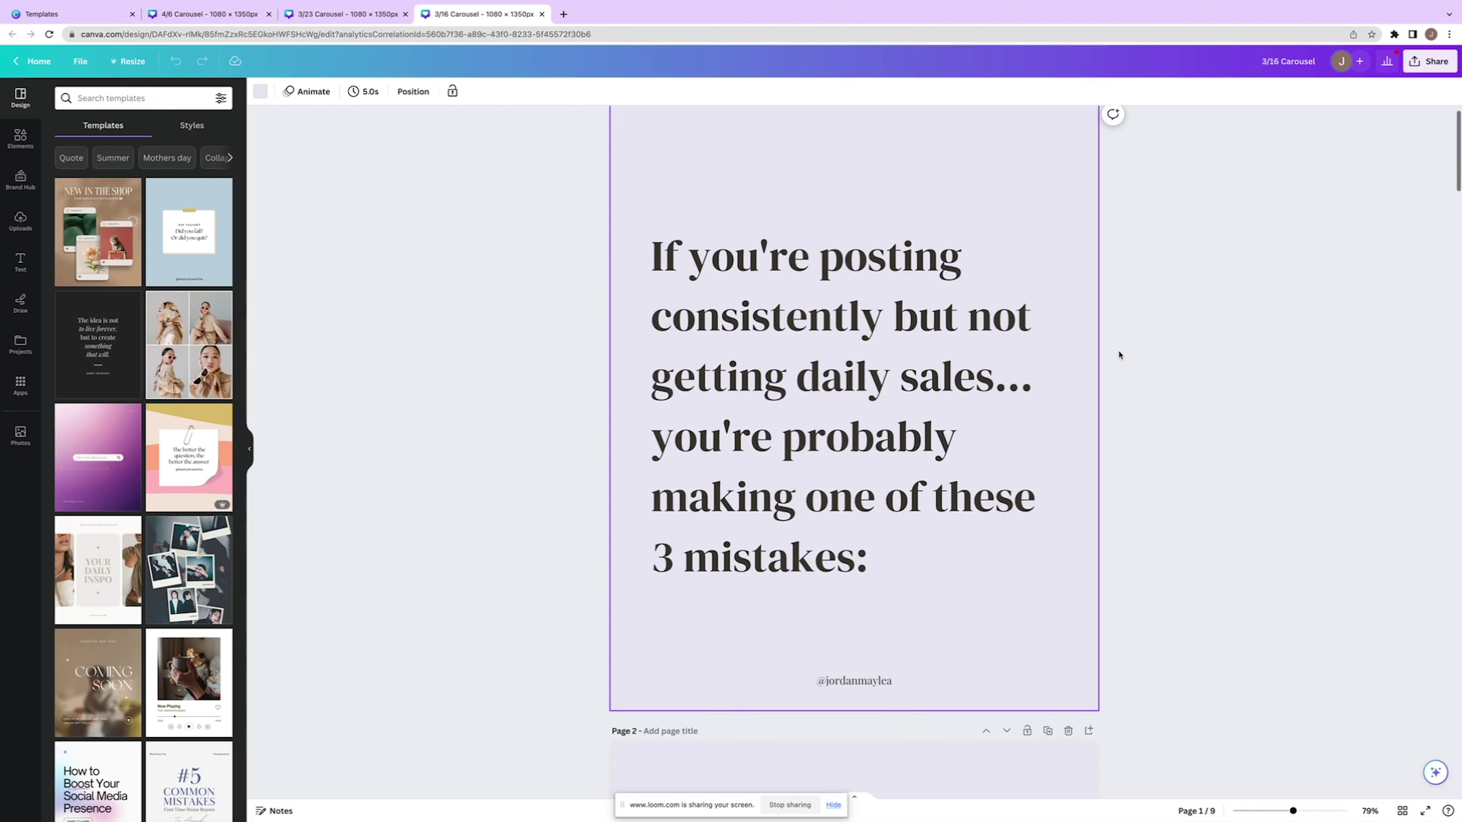
pyautogui.scroll(-2, 1217, 464)
pyautogui.scroll(-10, 1218, 463)
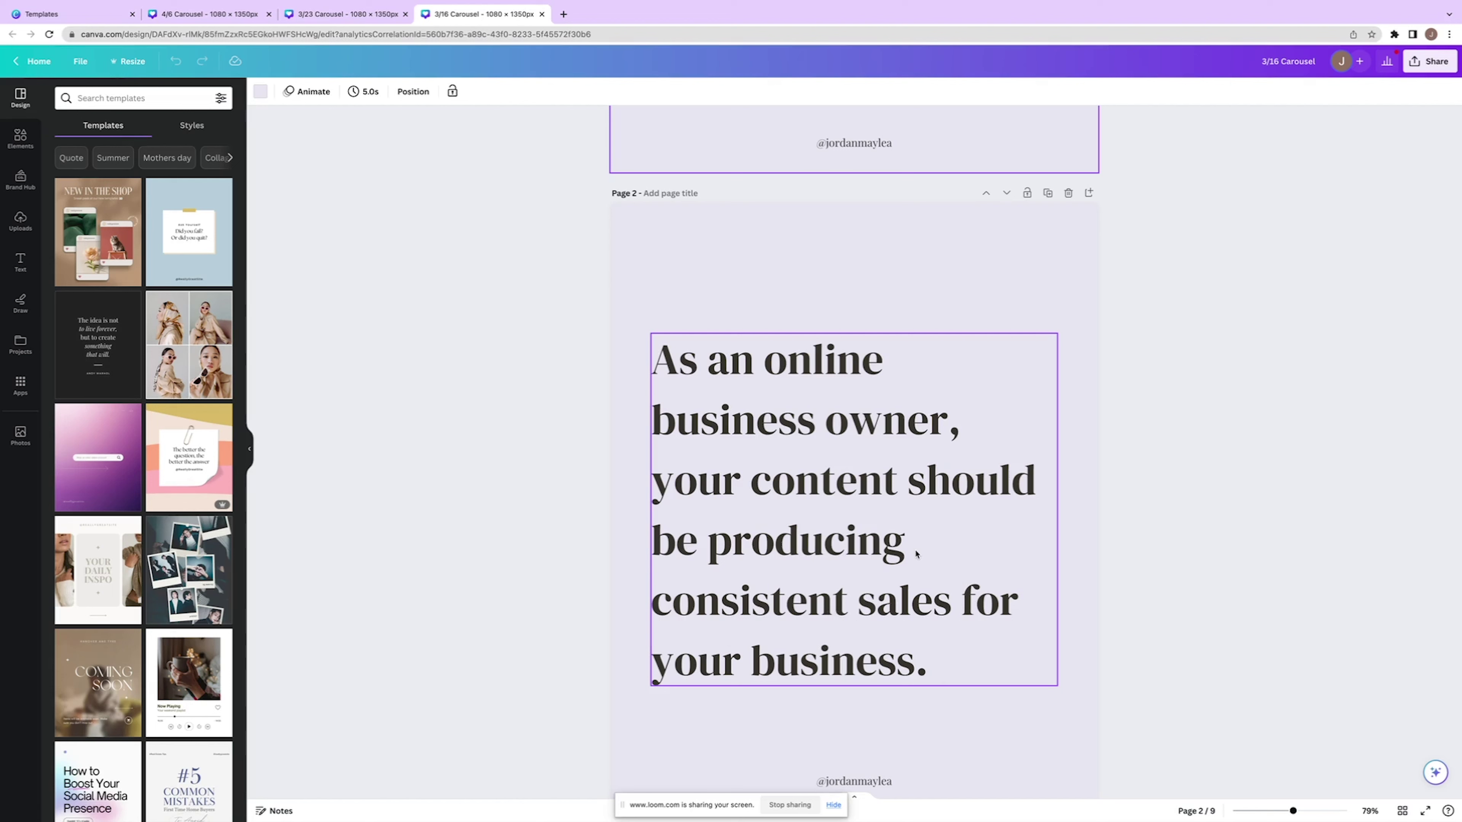
pyautogui.scroll(-3, 916, 554)
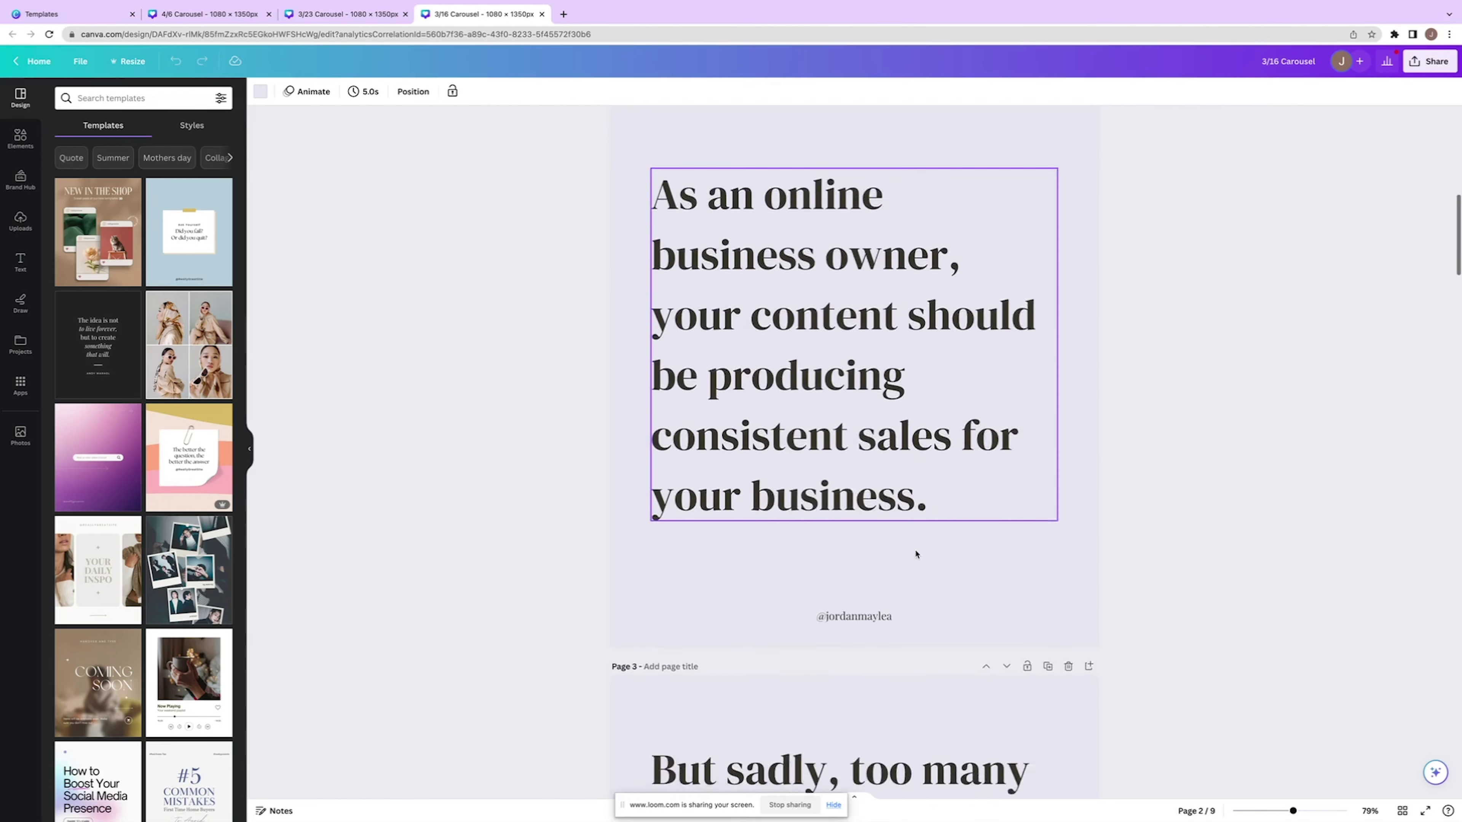
pyautogui.scroll(-4, 916, 554)
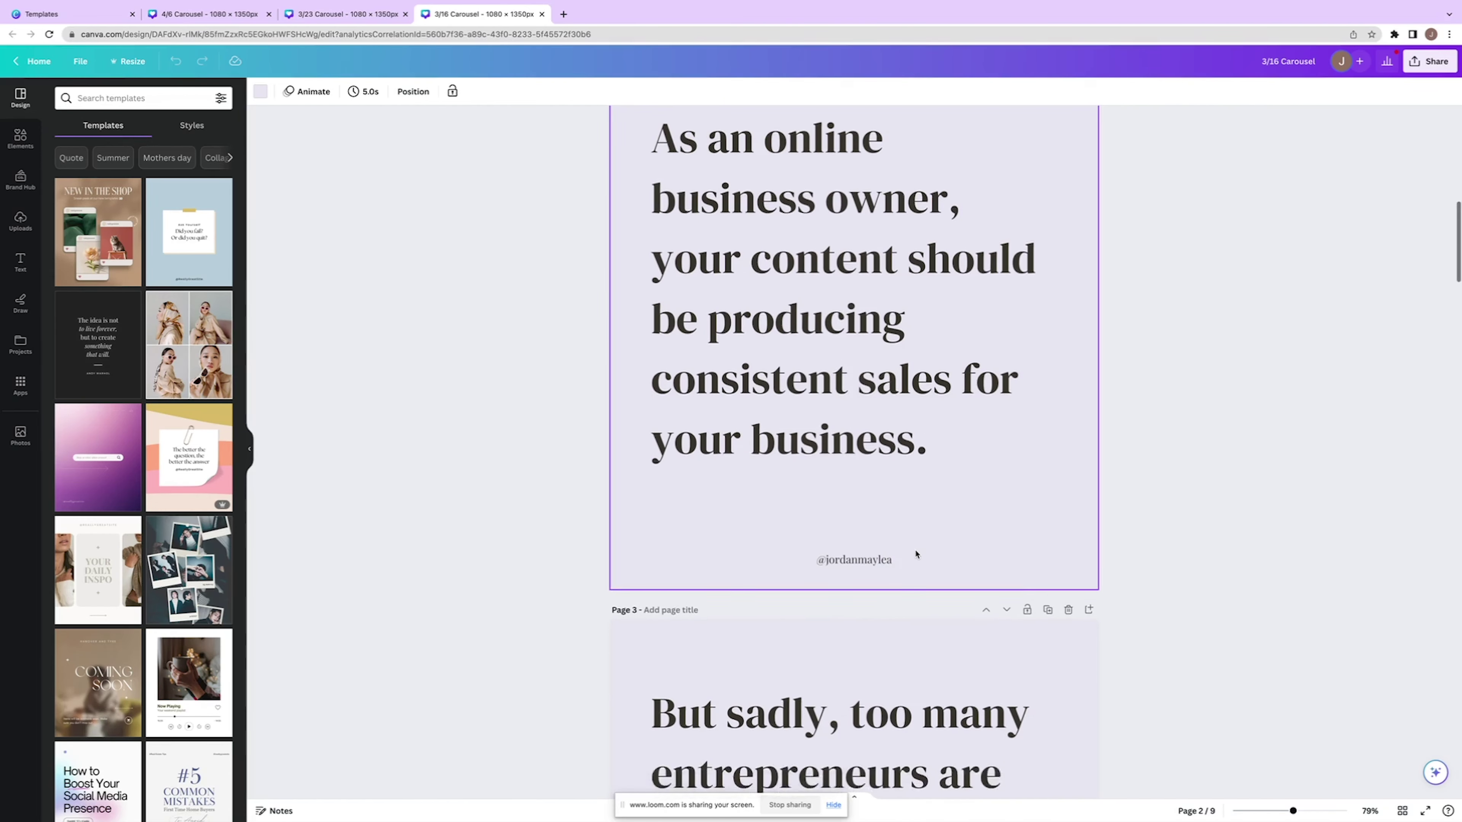
pyautogui.scroll(14, 916, 554)
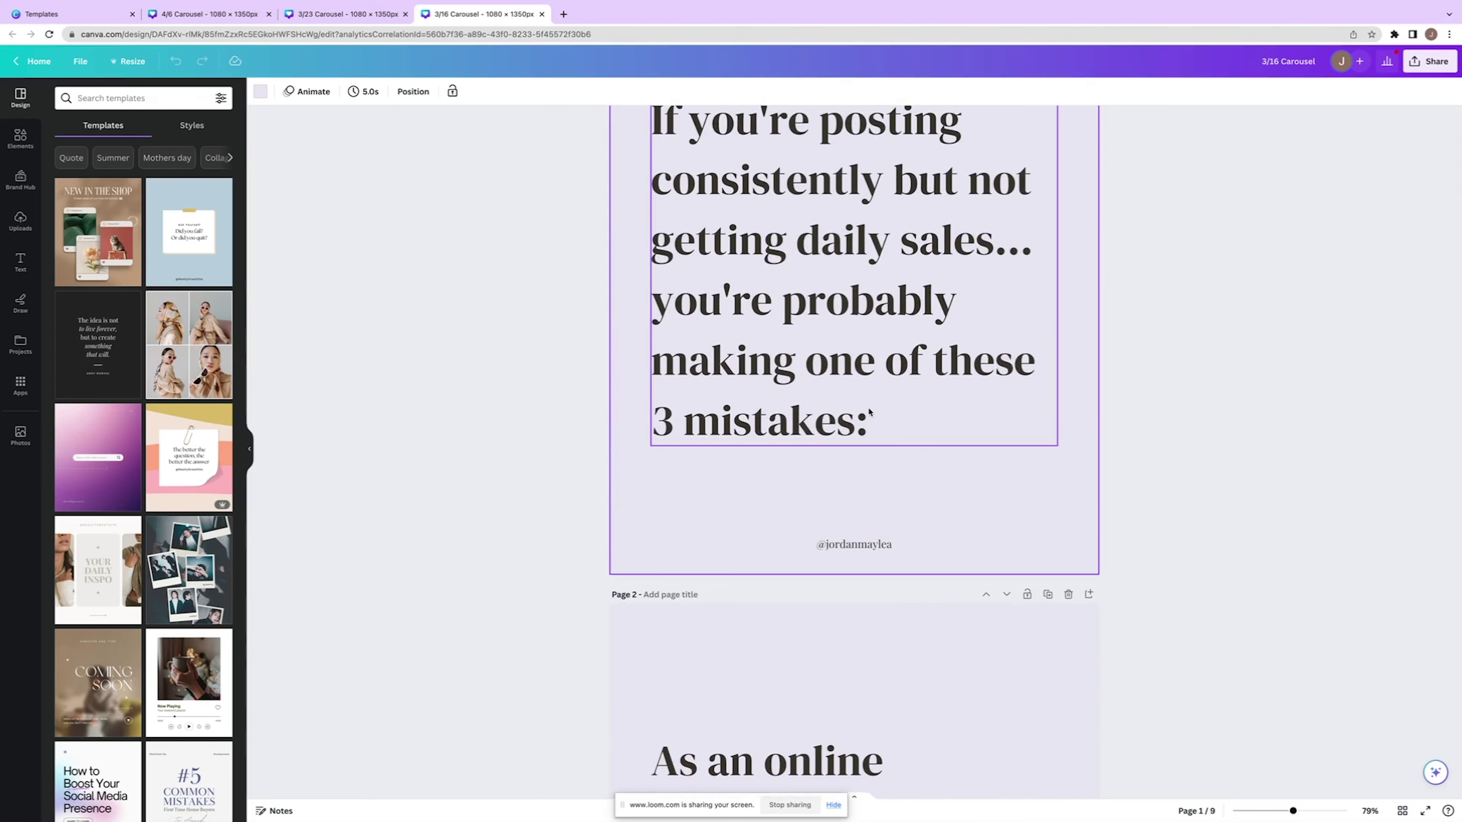
# Read the lead-in text on pages 2 to 4 of the 3/16 Carousel, ending at the introduction to the 3 mistakes.
pyautogui.scroll(-4, 869, 415)
pyautogui.scroll(-8, 869, 415)
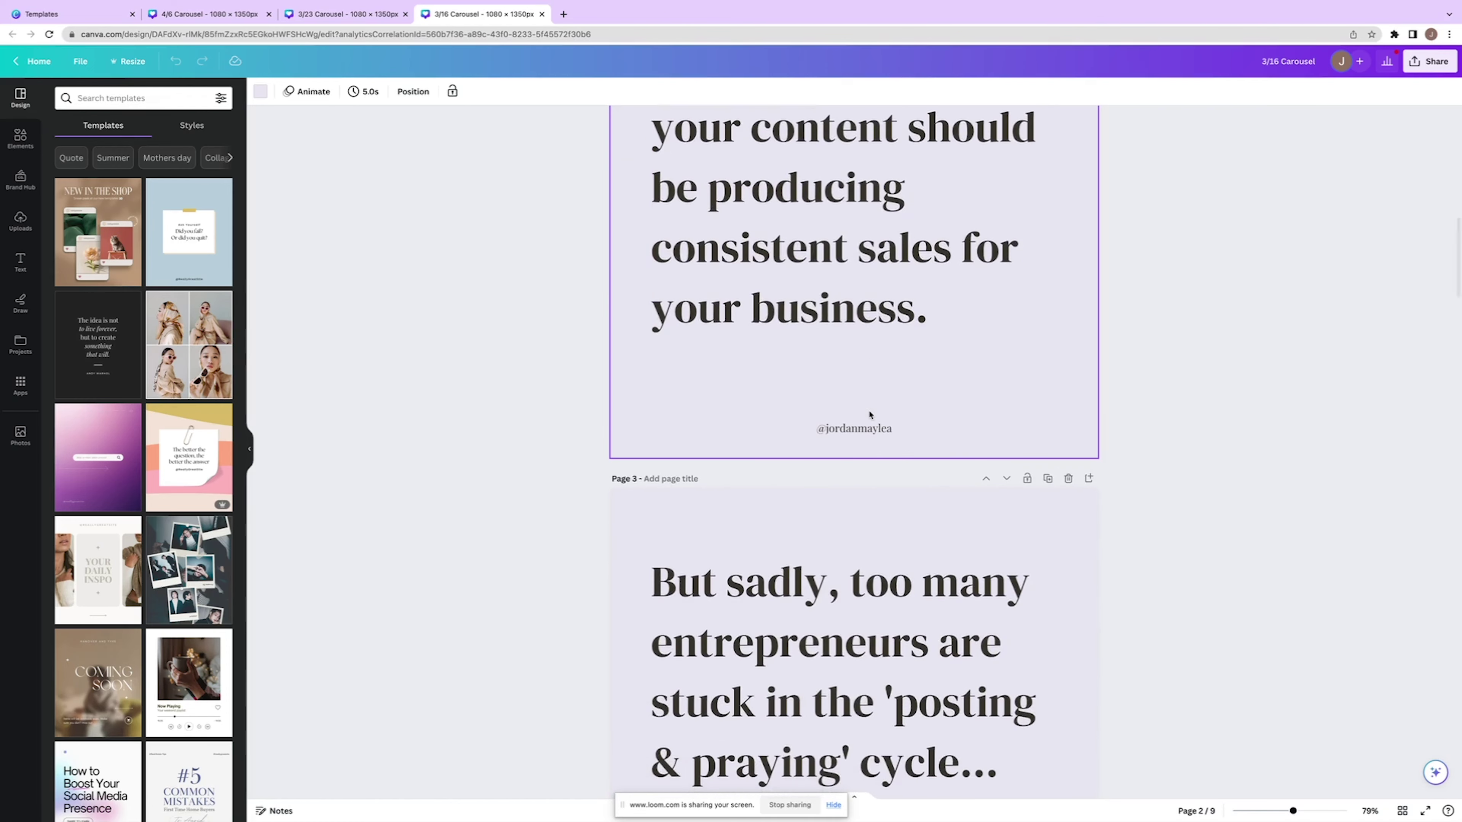
pyautogui.scroll(-4, 869, 415)
pyautogui.scroll(-1, 871, 414)
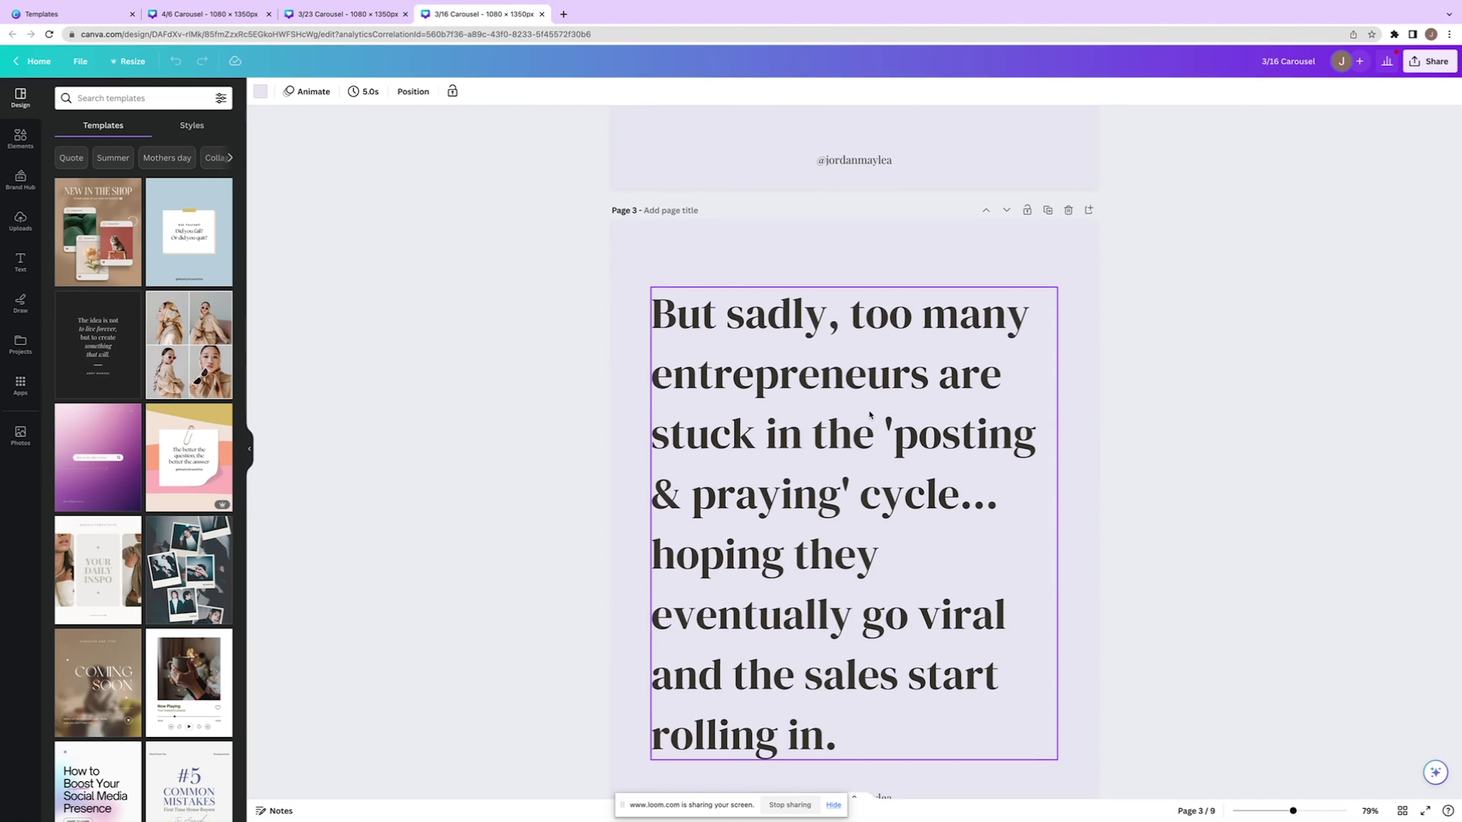
pyautogui.scroll(-12, 869, 415)
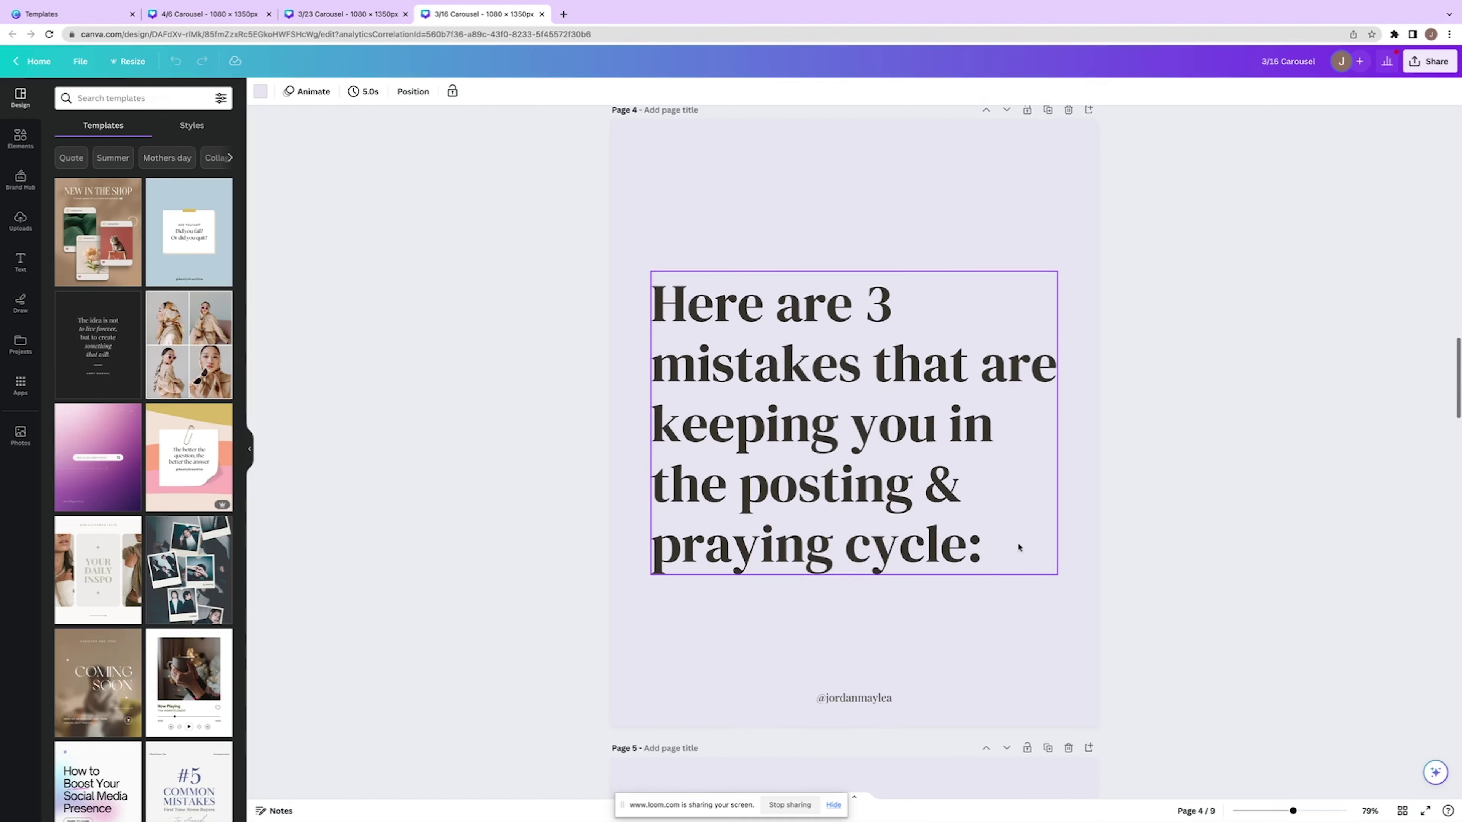
# Review the numbered mistake pages from page 5 onward, the closing question on page 8 and the start of the page 9 offer.
pyautogui.scroll(-5, 1034, 578)
pyautogui.scroll(-6, 1034, 578)
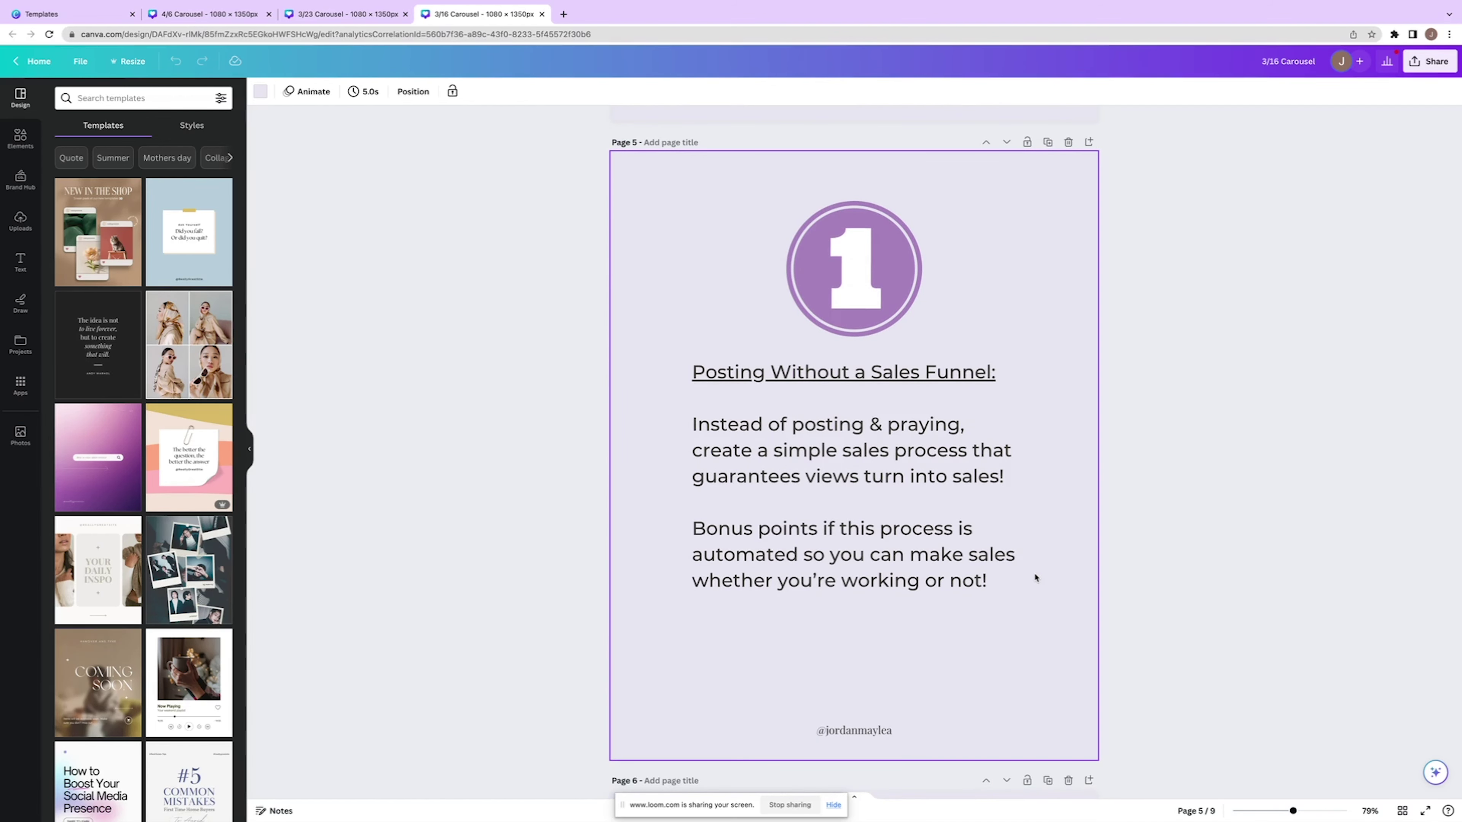
pyautogui.scroll(-20, 1034, 578)
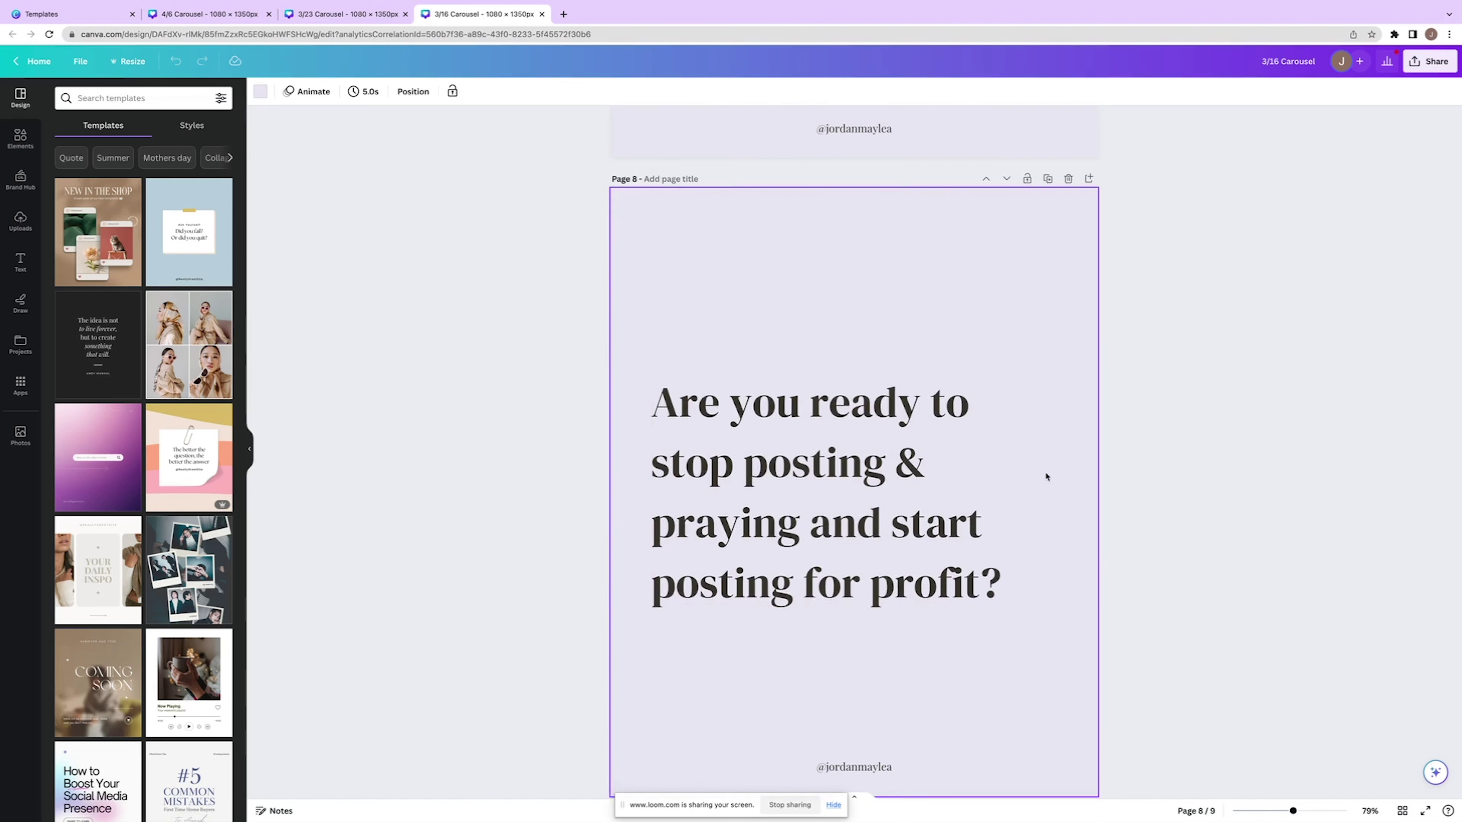
pyautogui.scroll(-1, 923, 579)
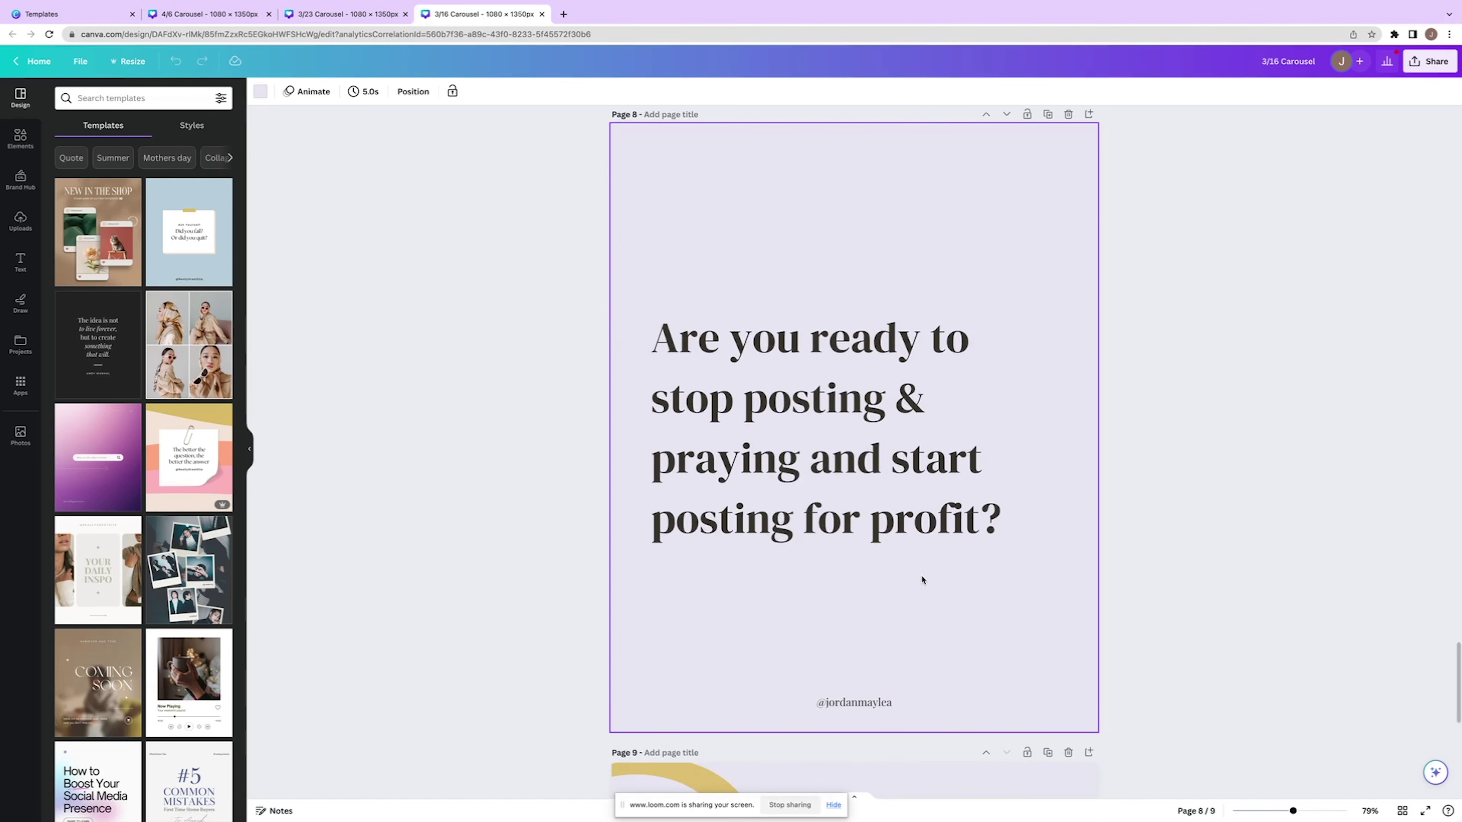
pyautogui.scroll(-6, 923, 579)
pyautogui.scroll(4, 923, 580)
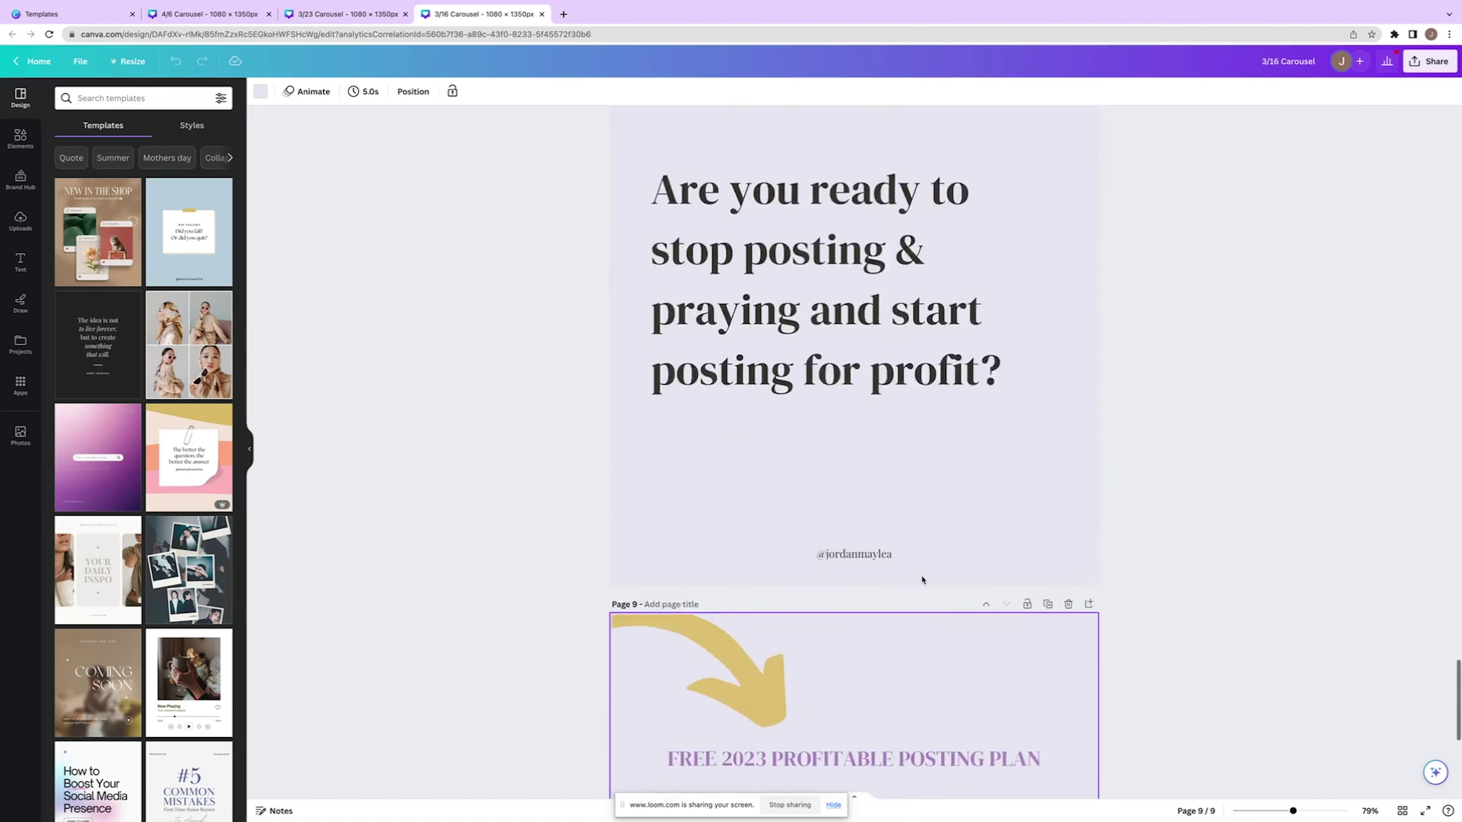